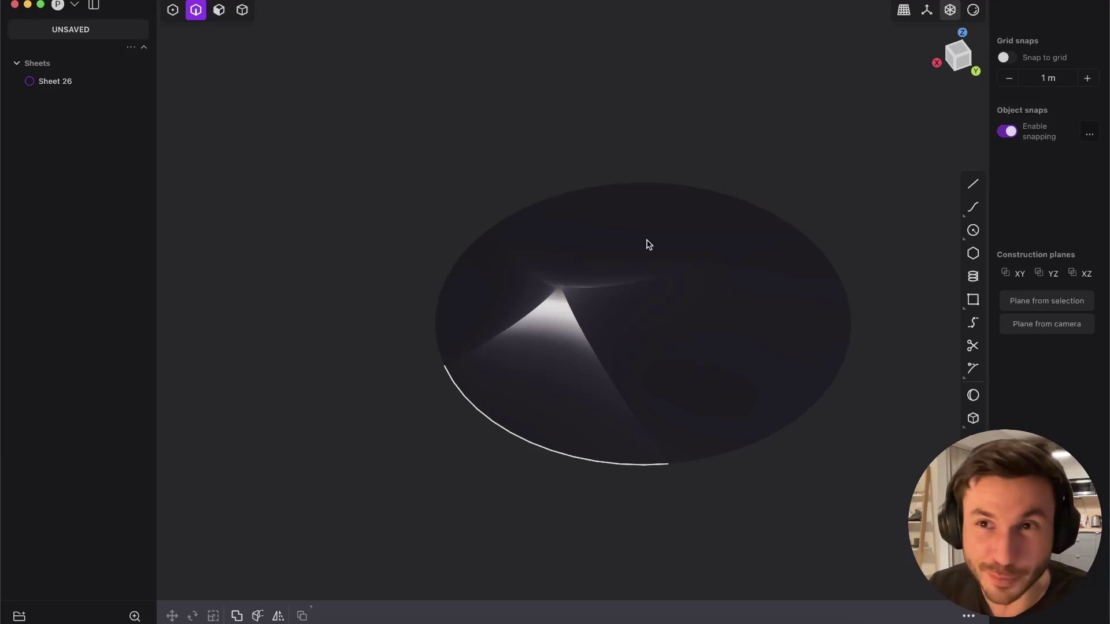
middle_click_drag(647, 244, 573, 255)
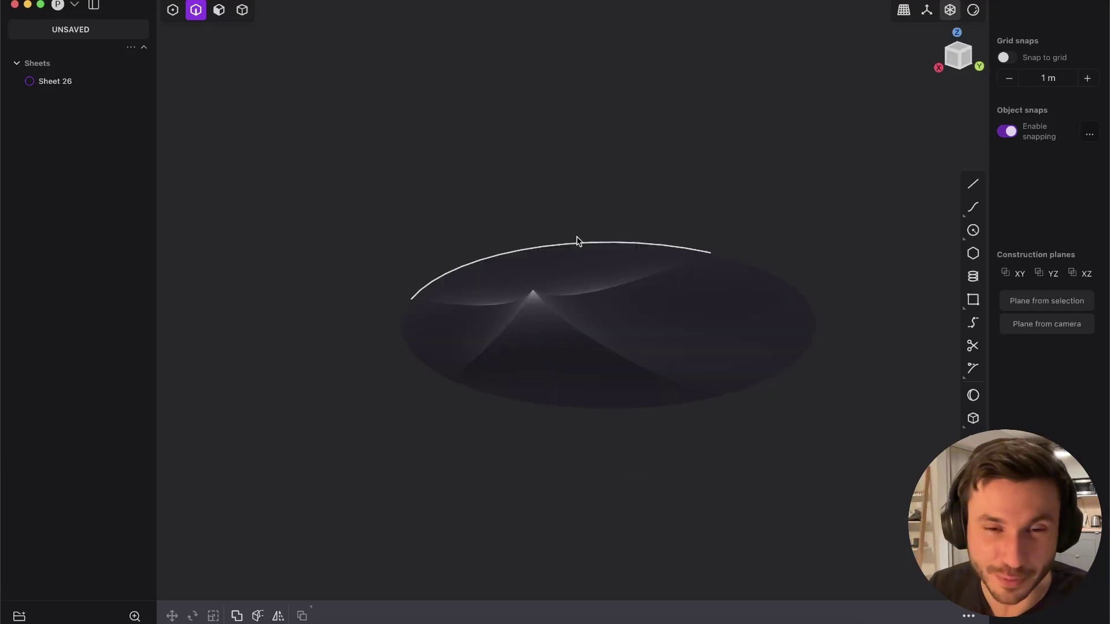
middle_click_drag(447, 532, 554, 321)
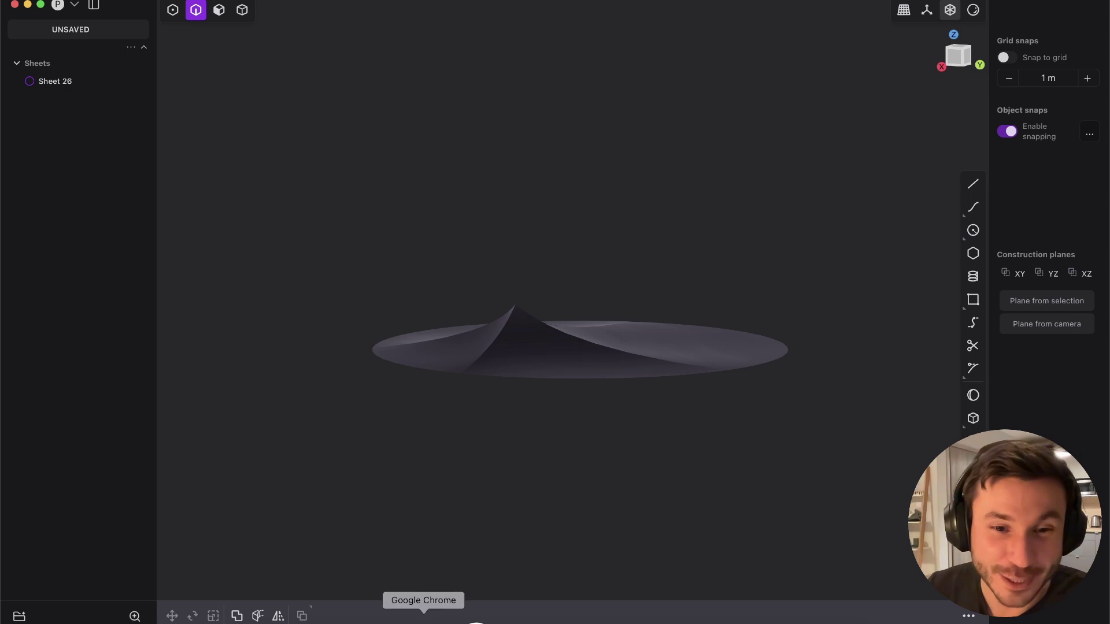
Switch to Google Chrome and examine the Astell&Kern AK XB10 photos for the shape of its faceted top
left_click(424, 617)
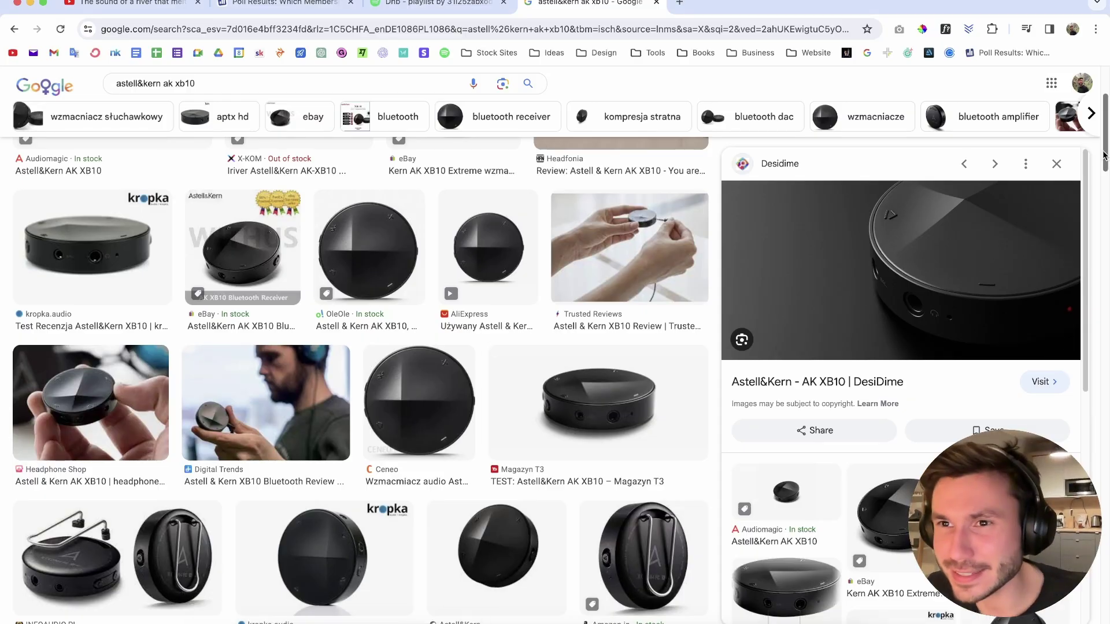
scroll(1105, 134, "down", 3)
scroll(1092, 173, "up", 4)
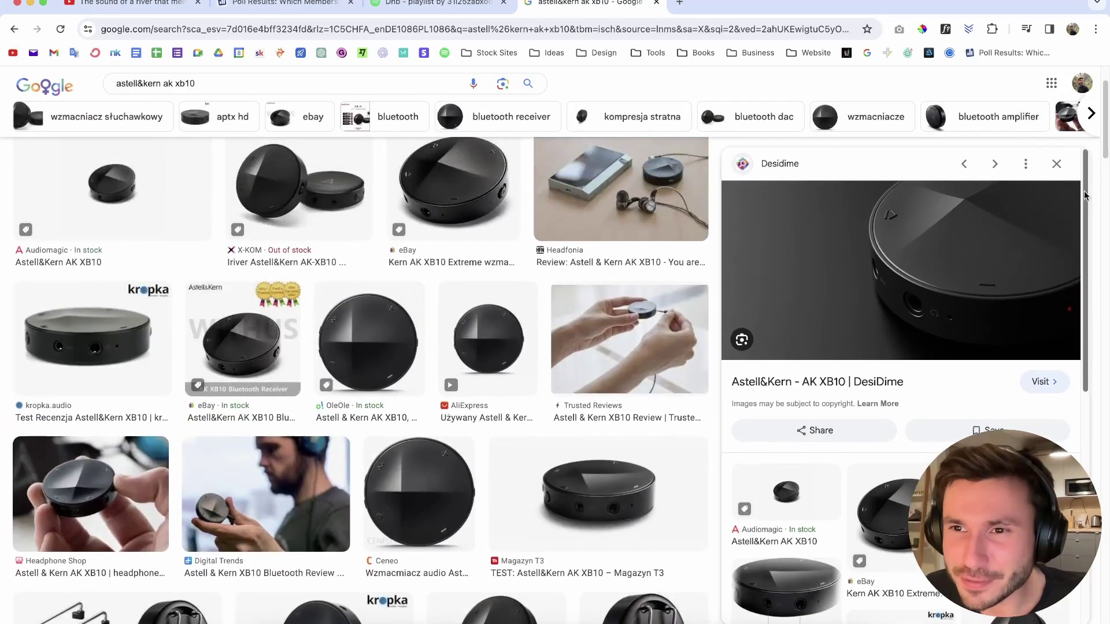
left_click_drag(1084, 195, 1076, 320)
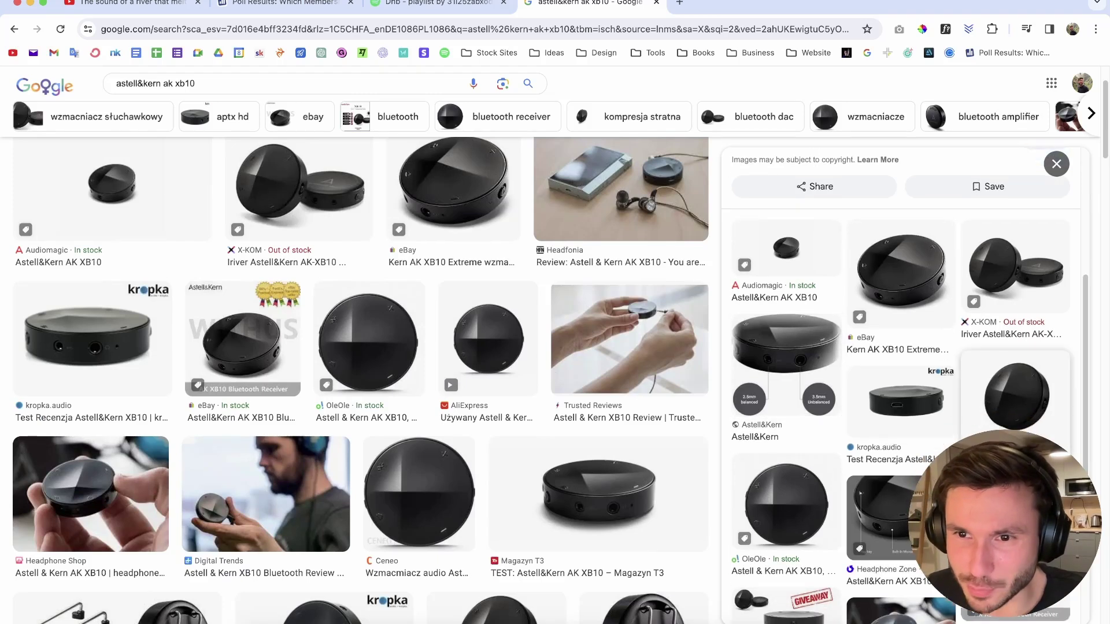
left_click_drag(1089, 386, 1041, 264)
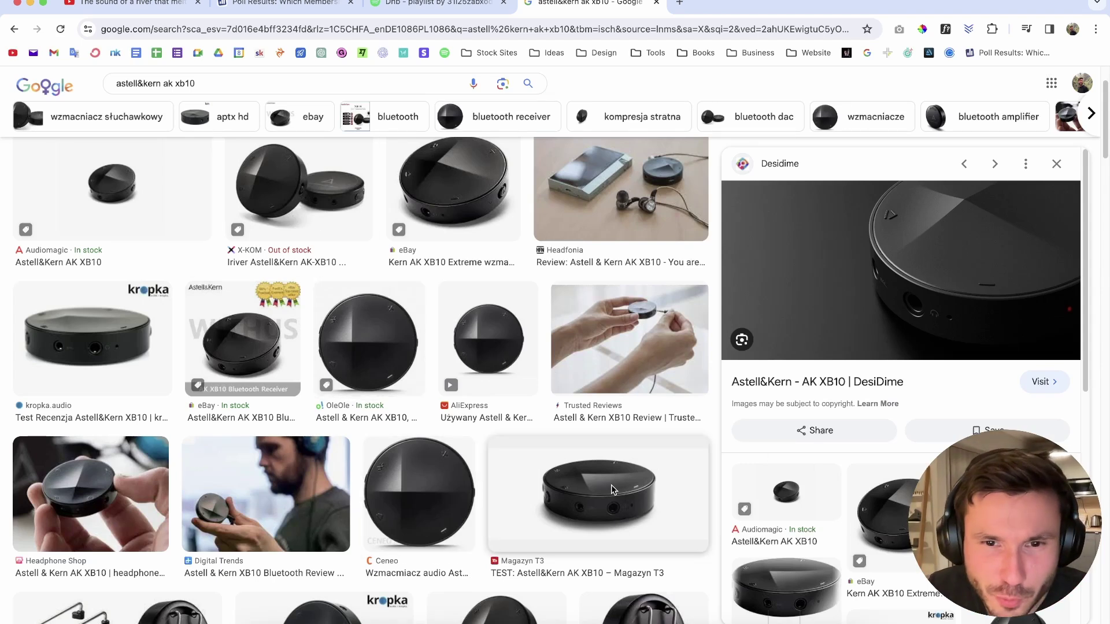
scroll(1080, 306, "down", 15)
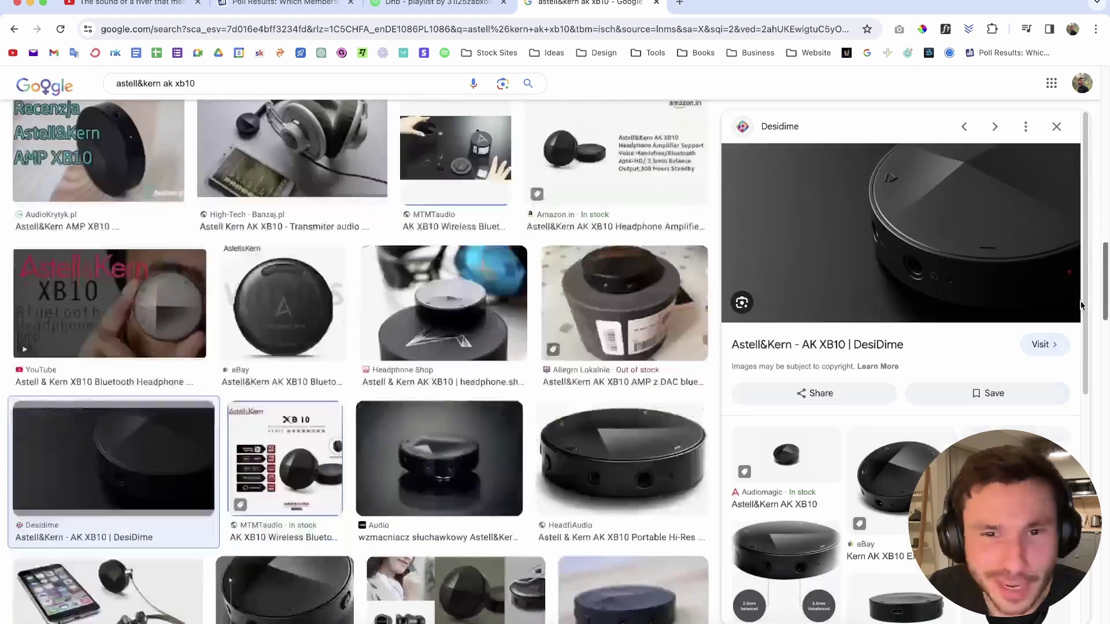
scroll(1080, 306, "down", 5)
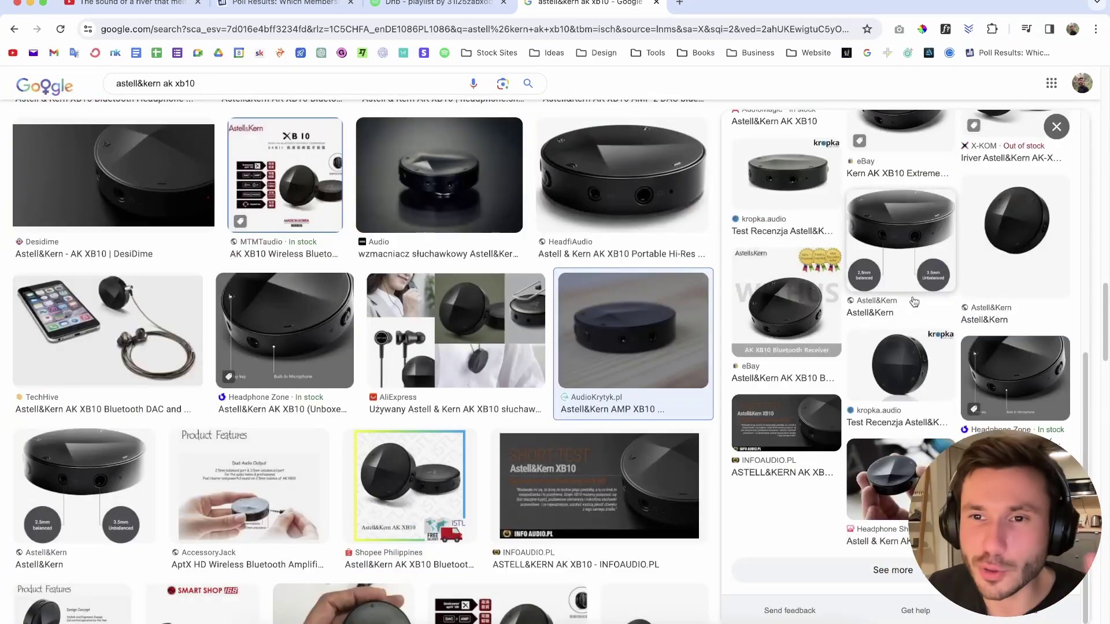
left_click_drag(1103, 321, 1102, 193)
scroll(1088, 410, "up", 6)
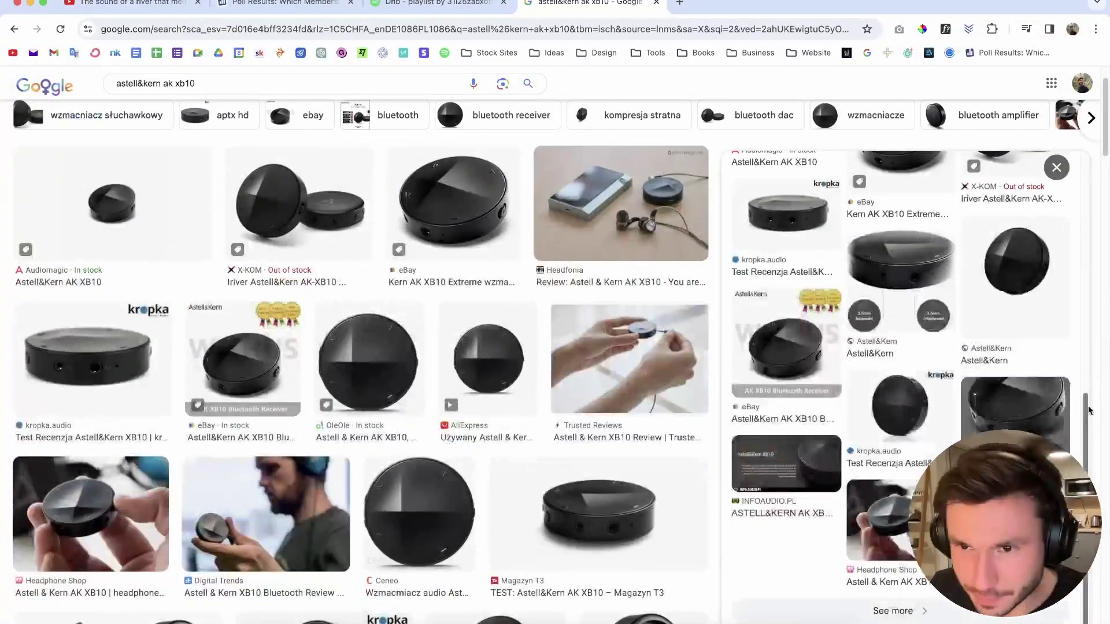
left_click_drag(1088, 411, 1064, 109)
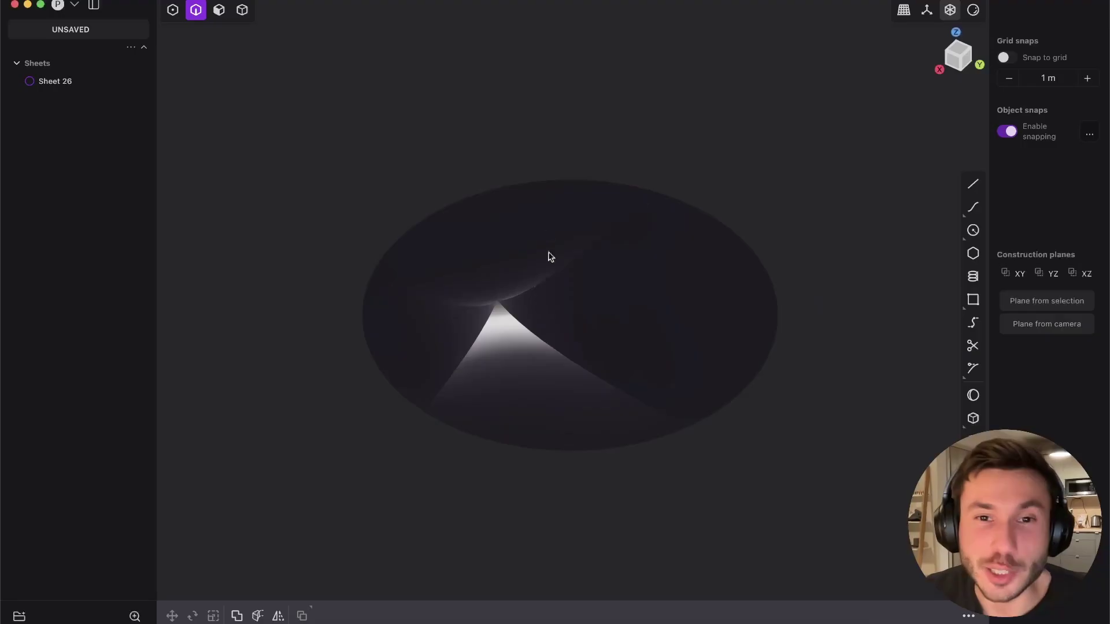
Examine the peaked circular surface in Plasticity from above and from the side, comparing it with the product photos in Google Chrome
middle_click_drag(548, 252, 612, 300)
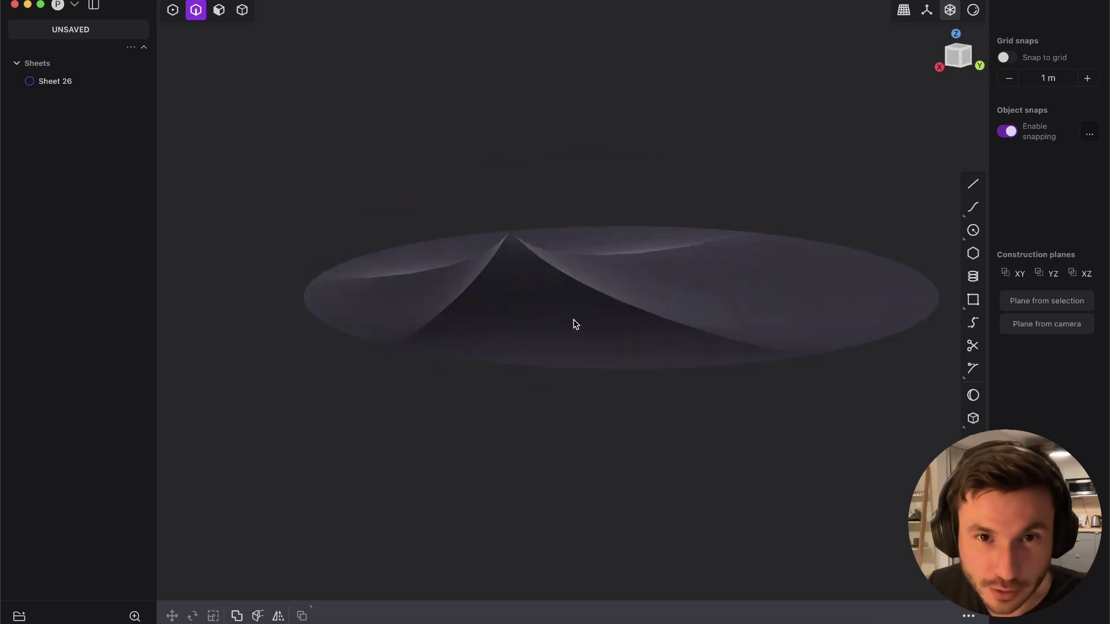
middle_click_drag(575, 321, 620, 319)
middle_click_drag(547, 318, 638, 386)
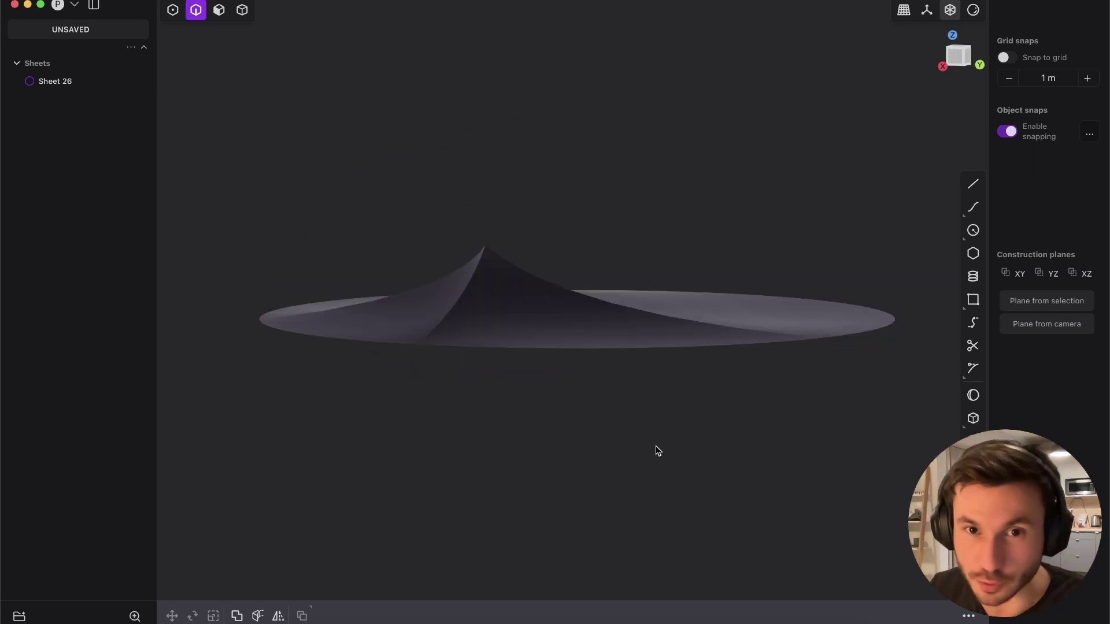
middle_click_drag(656, 448, 409, 373)
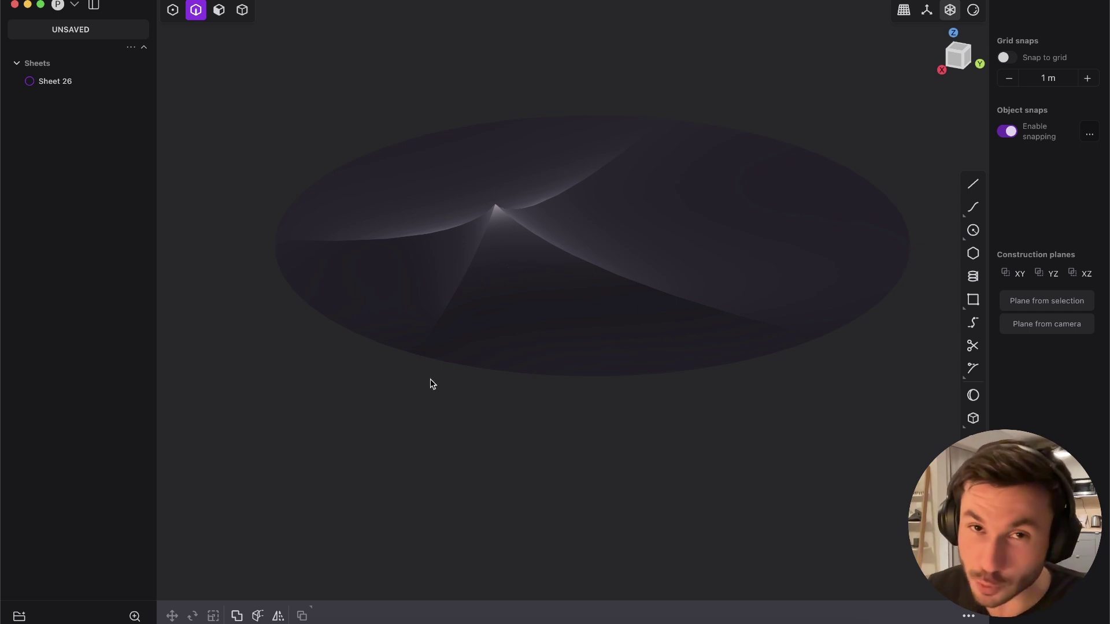
key("super+Tab")
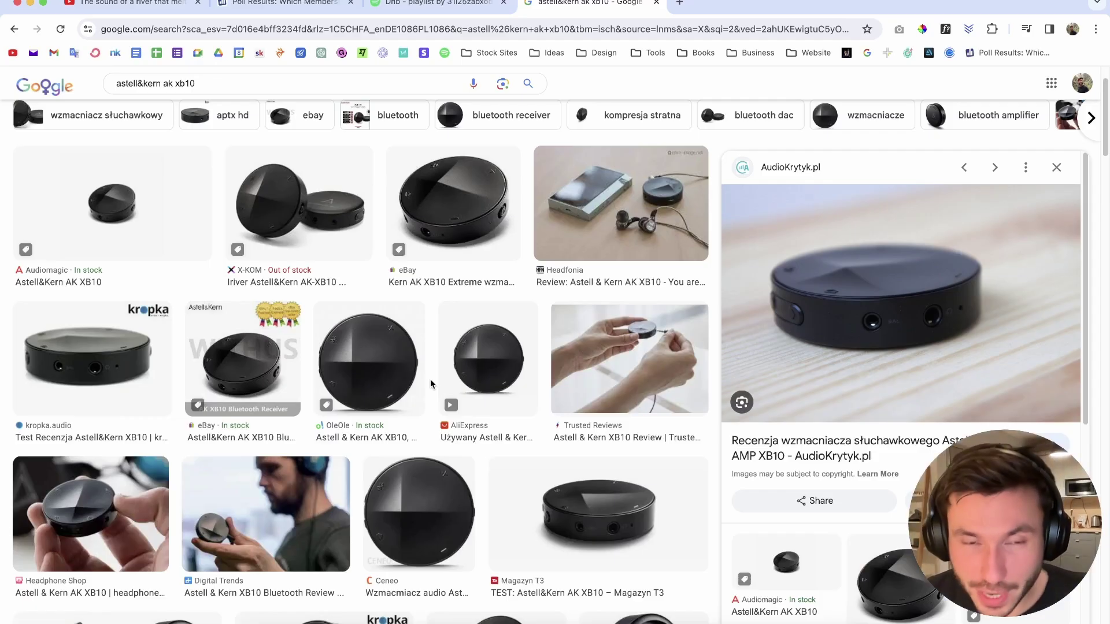
key("super+Tab")
middle_click_drag(448, 361, 458, 296)
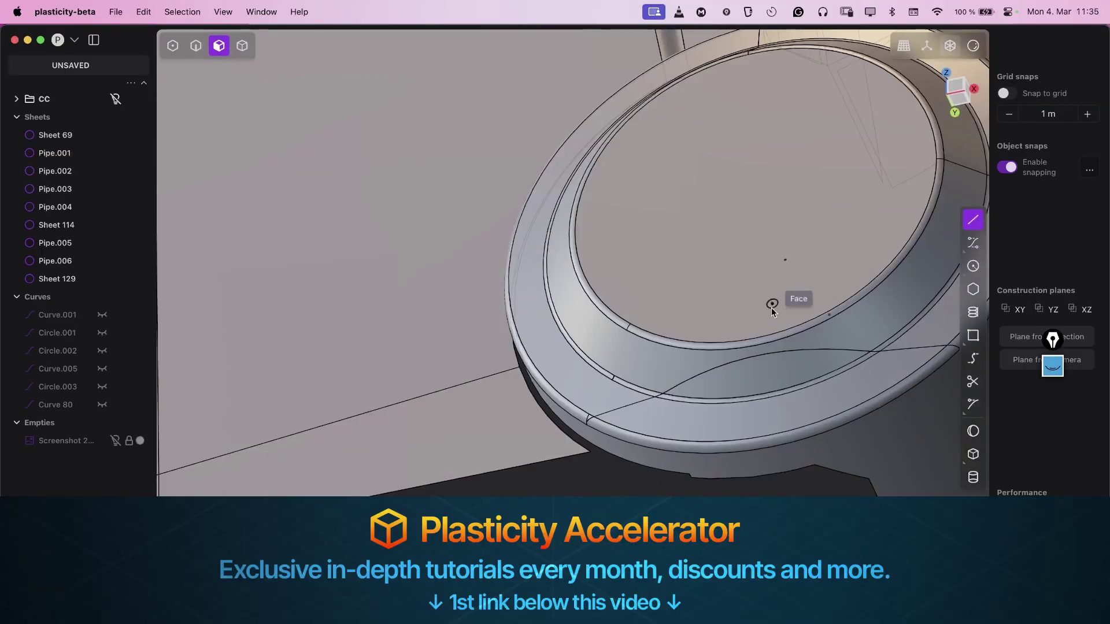
scroll(772, 302, "up", 5)
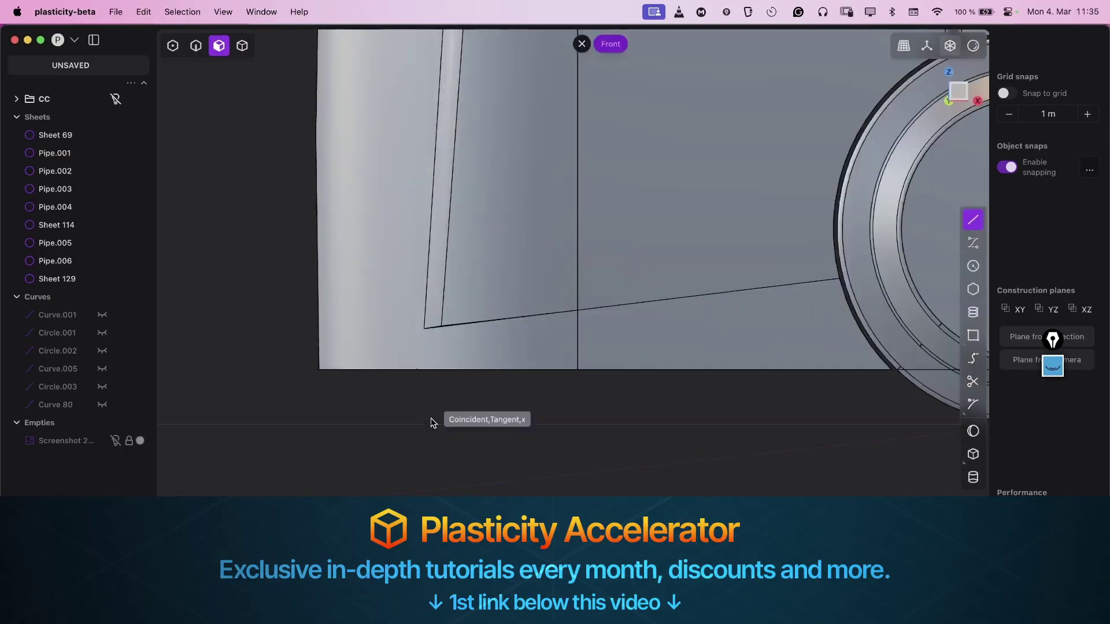
scroll(434, 421, "down", 5)
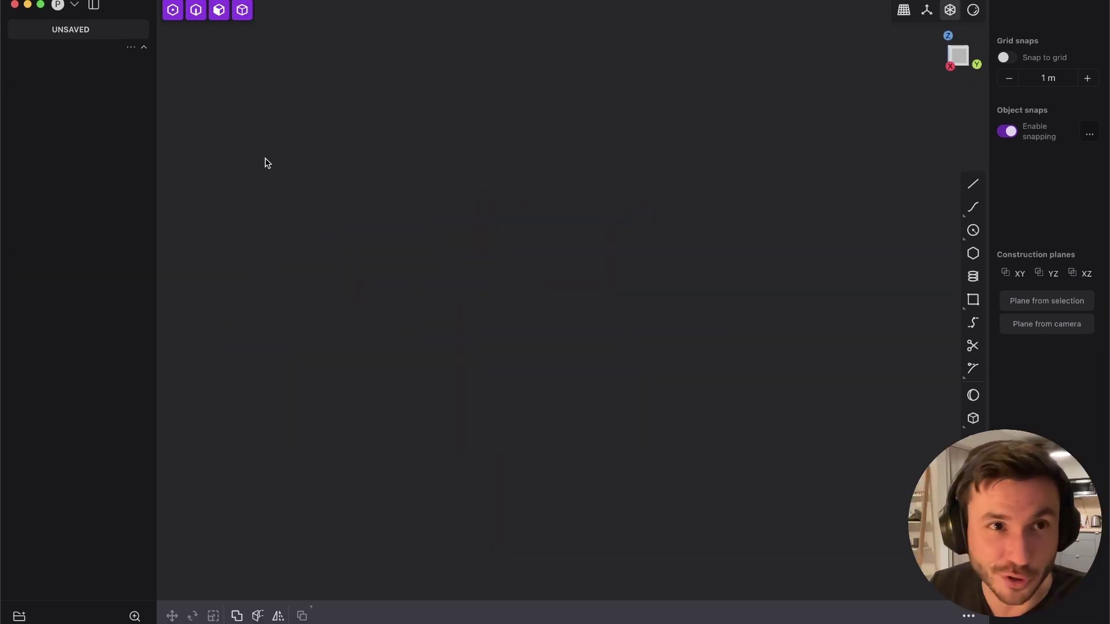
Draw a circle about 2.48 m in diameter centred on the origin in the Top view
left_click(948, 36)
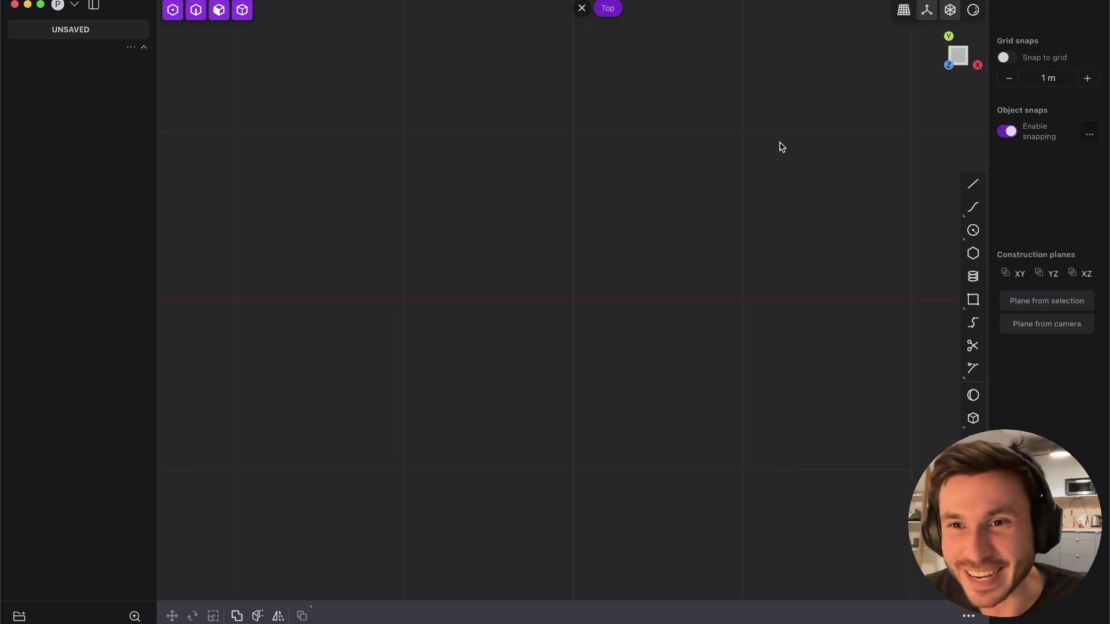
left_click(973, 230)
left_click(573, 300)
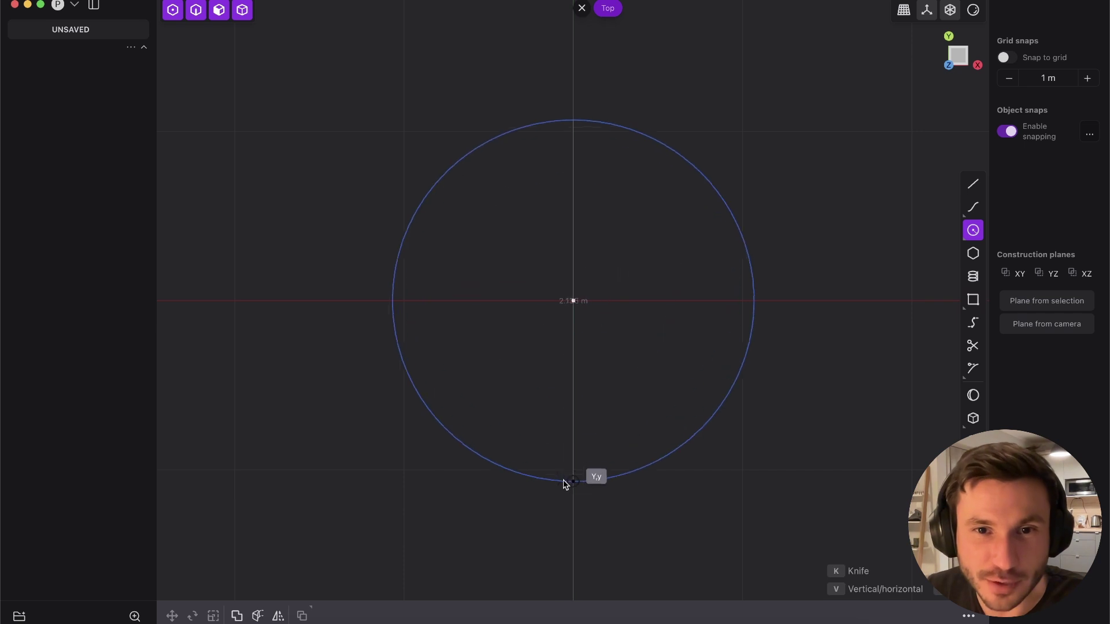
left_click(574, 511)
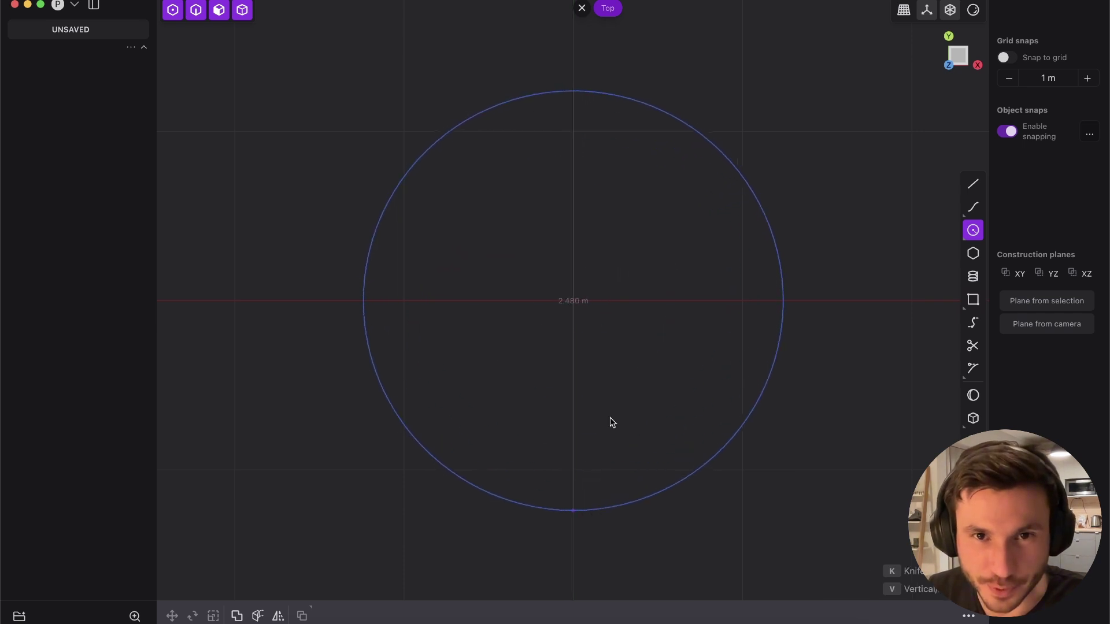
middle_click_drag(591, 364, 493, 303)
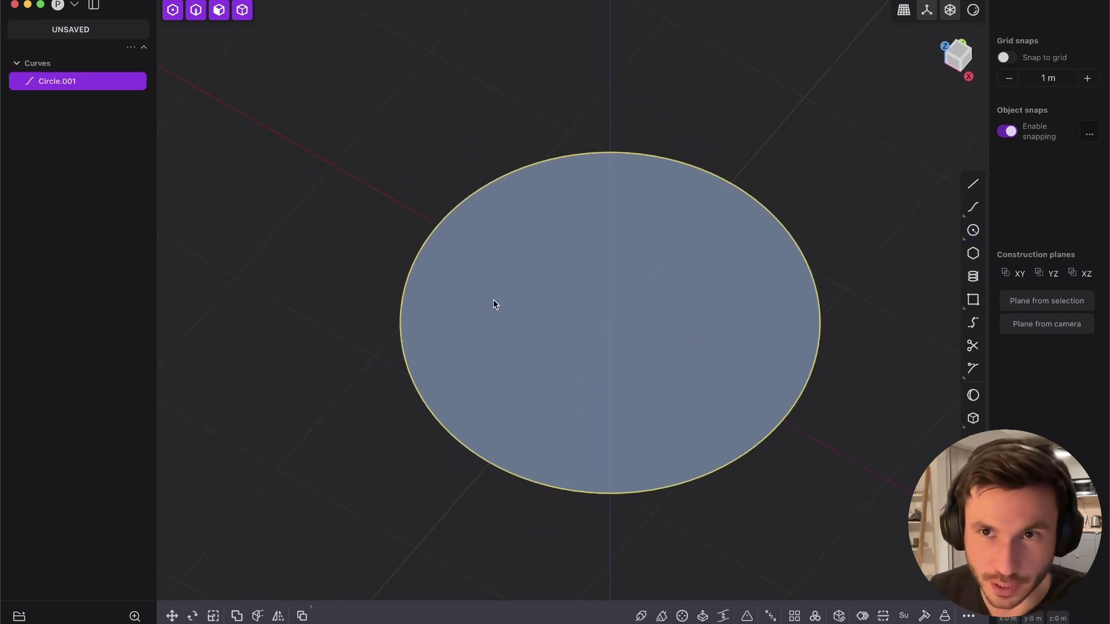
Switch to Google Chrome and examine the Ceneo top-view photo of the AK XB10 for the position of its ridge lines
key("super+Tab")
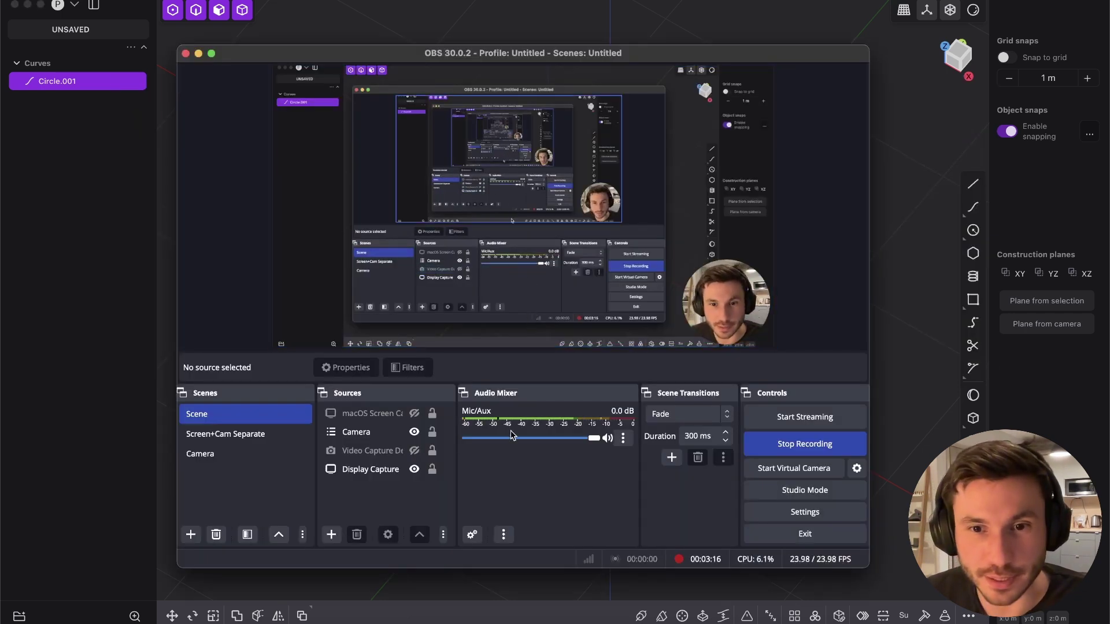
left_click(426, 621)
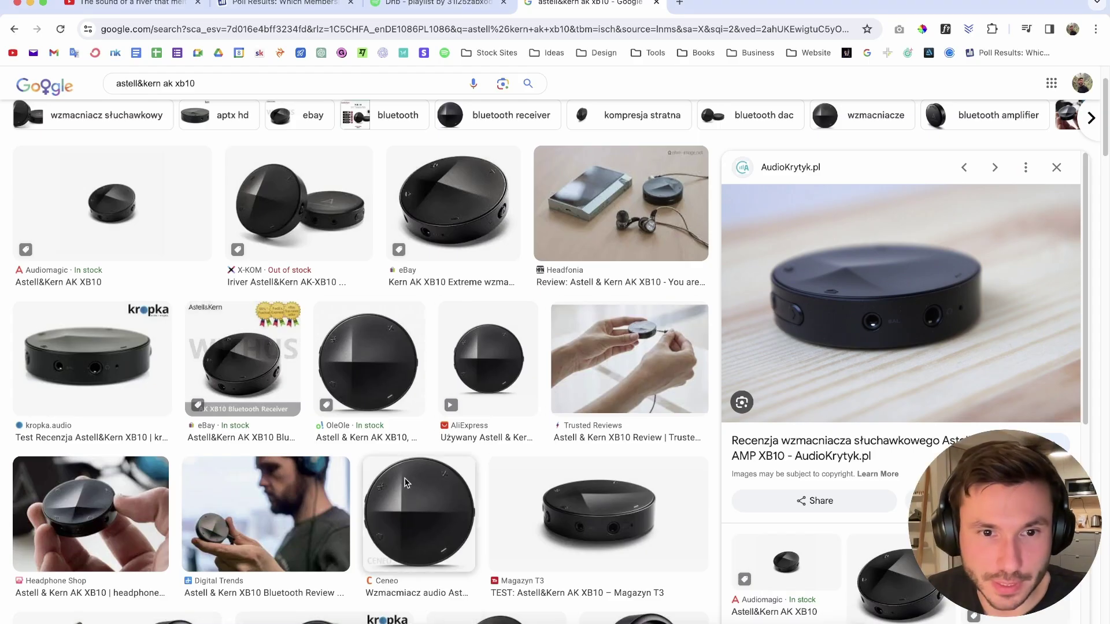
left_click(406, 511)
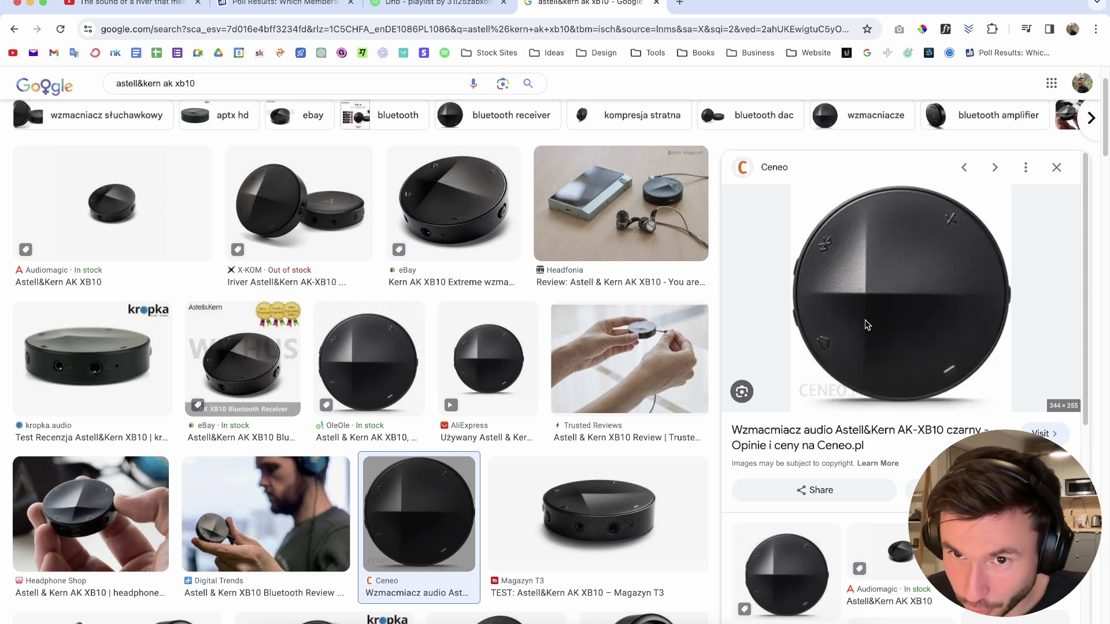
left_click(574, 515)
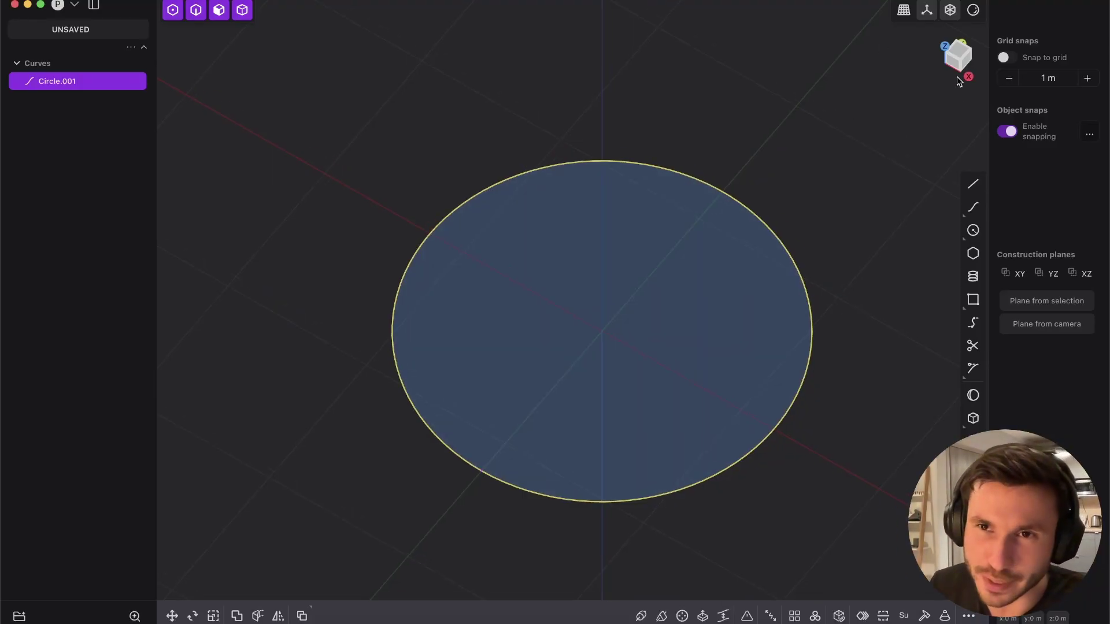
Back in Plasticity's Top view, draw a horizontal line across the full diameter of the circle along the X axis
left_click(960, 51)
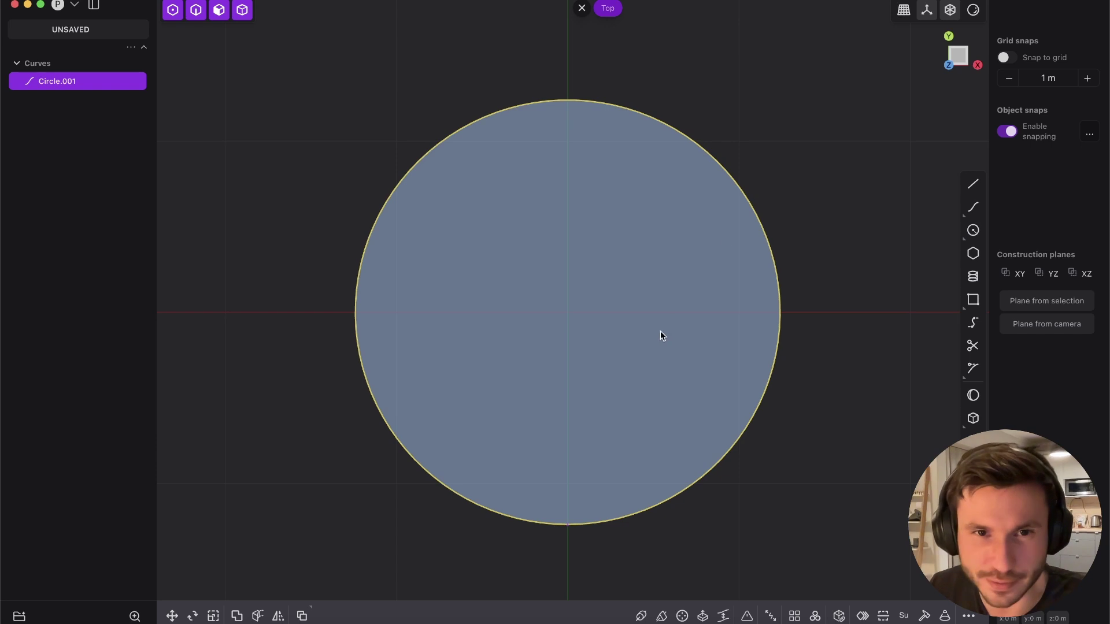
left_click(973, 187)
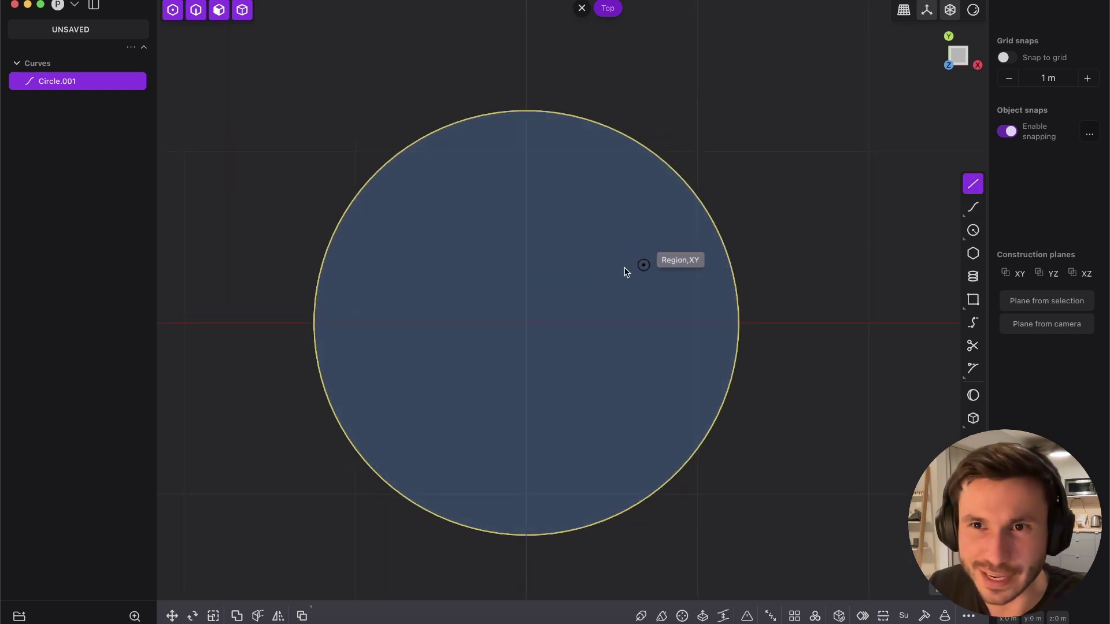
left_click(314, 323)
left_click(738, 322)
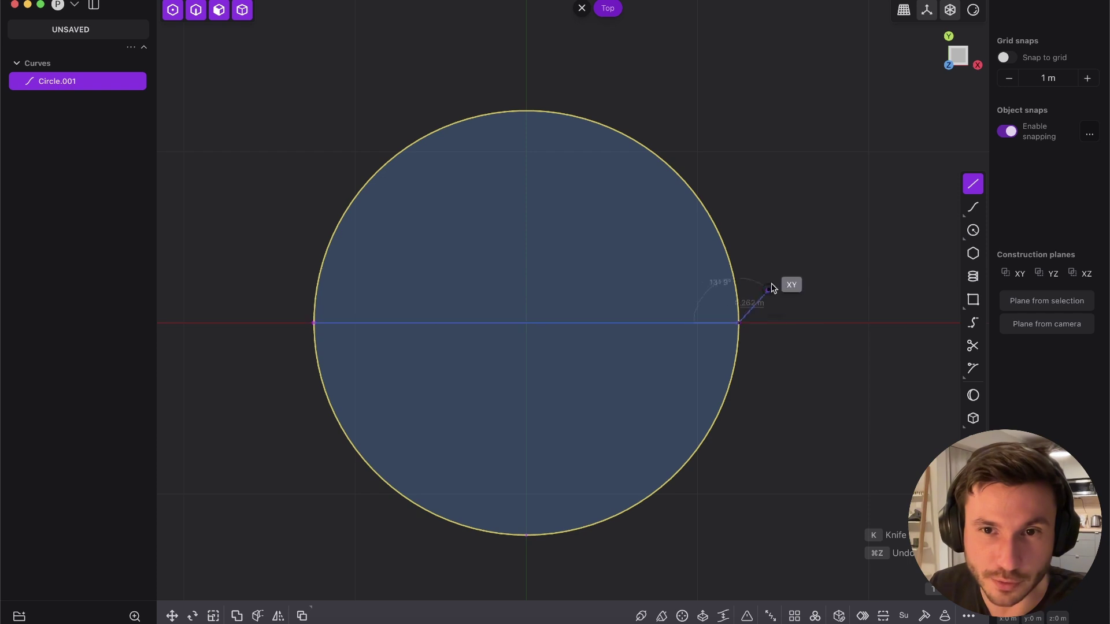
key("Escape")
Draw a vertical line across the circle about 0.53 m to the left of its centre, from edge to edge
key("l")
left_click(437, 131)
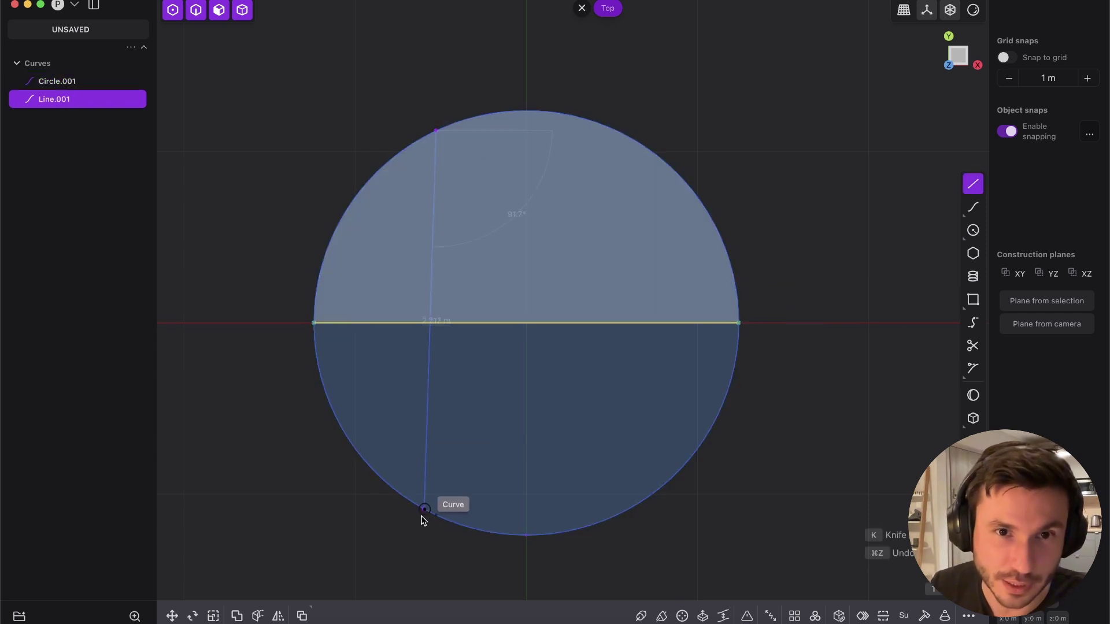
left_click(436, 515)
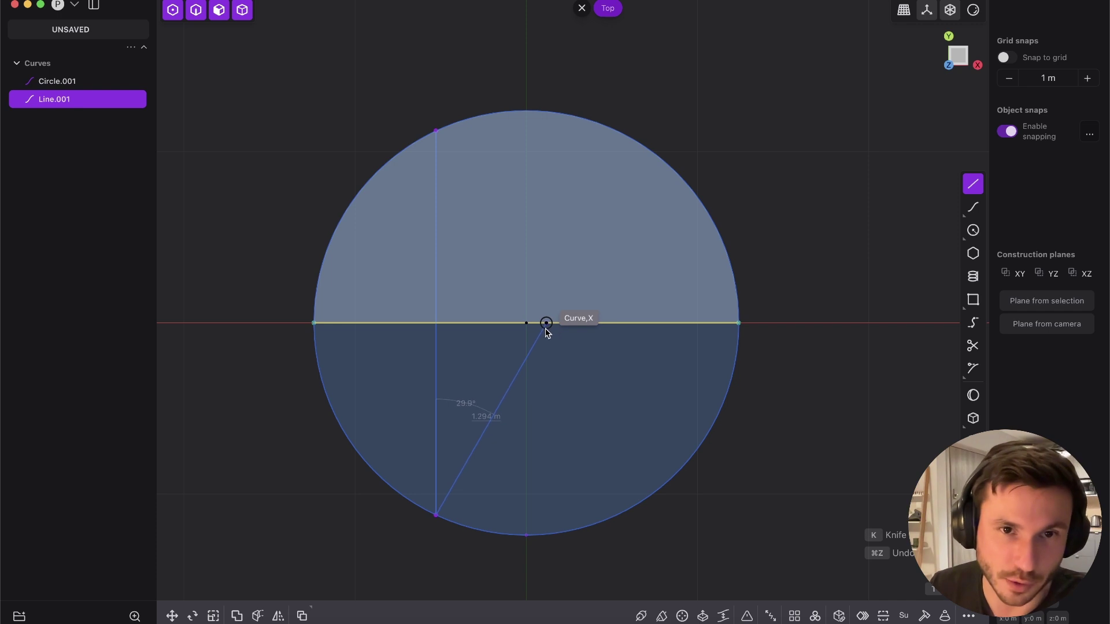
key("Escape")
middle_click_drag(556, 299, 609, 304, "shift")
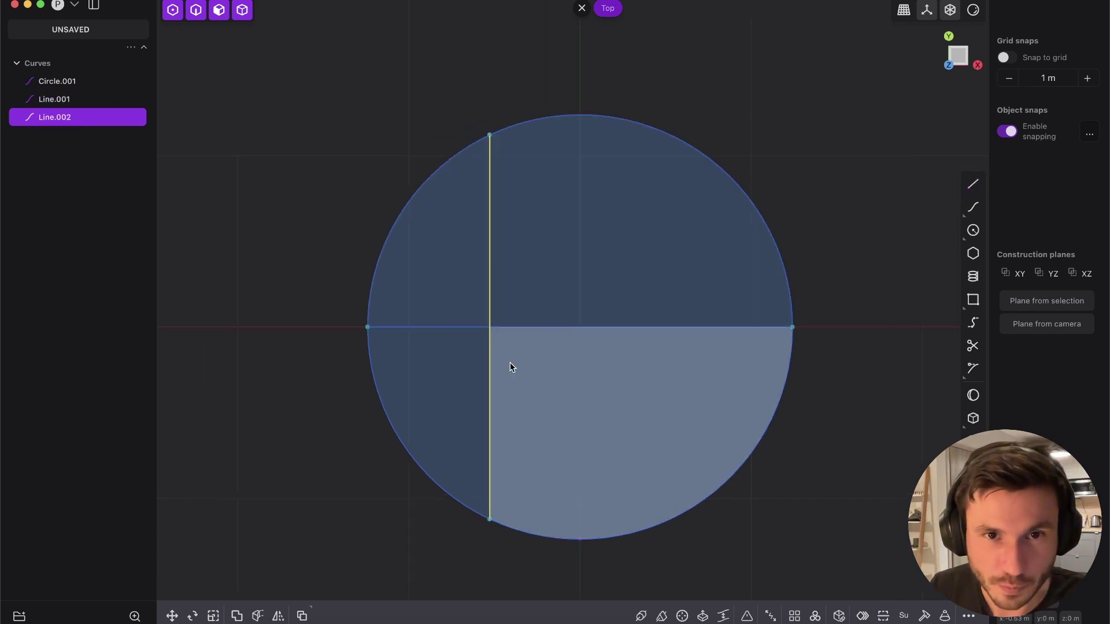
Draw a line about 0.21 m tall straight up along Z from the intersection of the two crossing lines
middle_click_drag(490, 347, 524, 343)
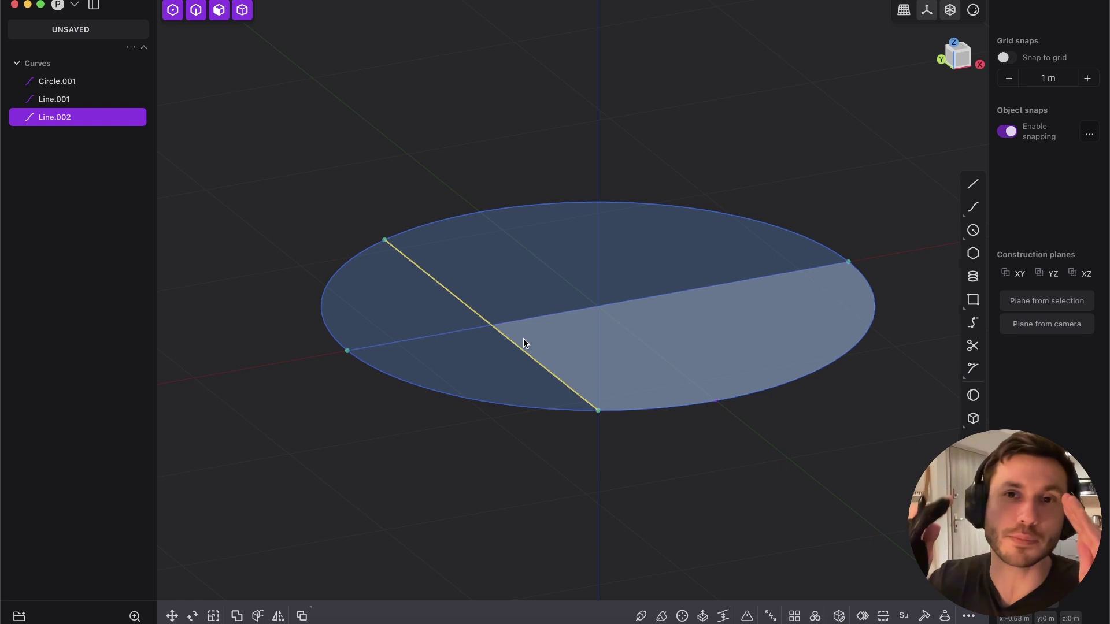
scroll(448, 390, "up", 3)
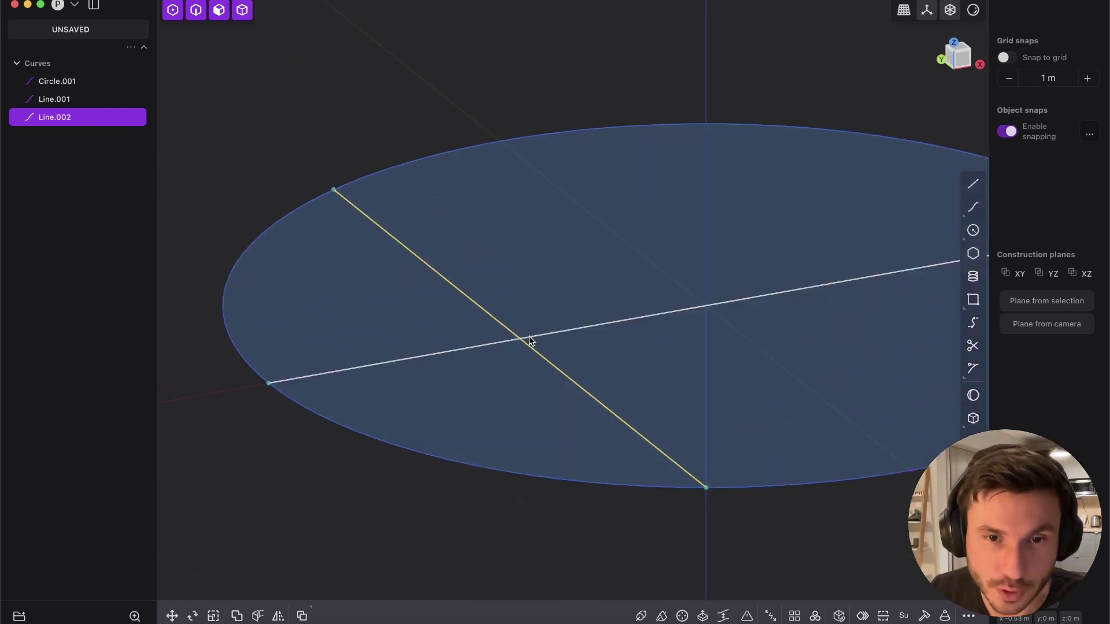
key("l")
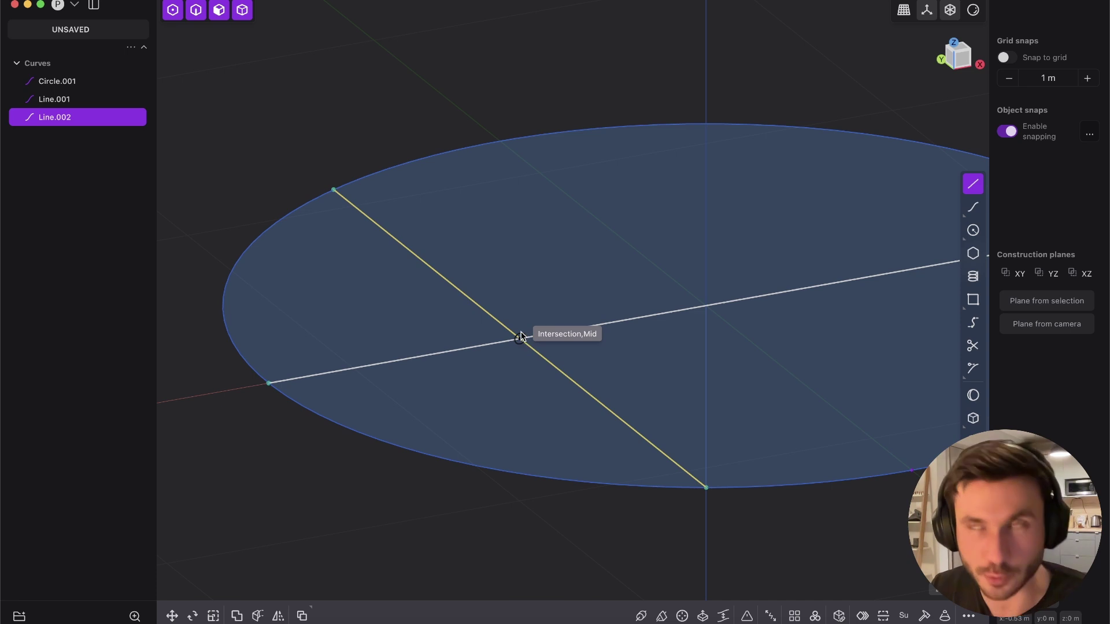
left_click(520, 341)
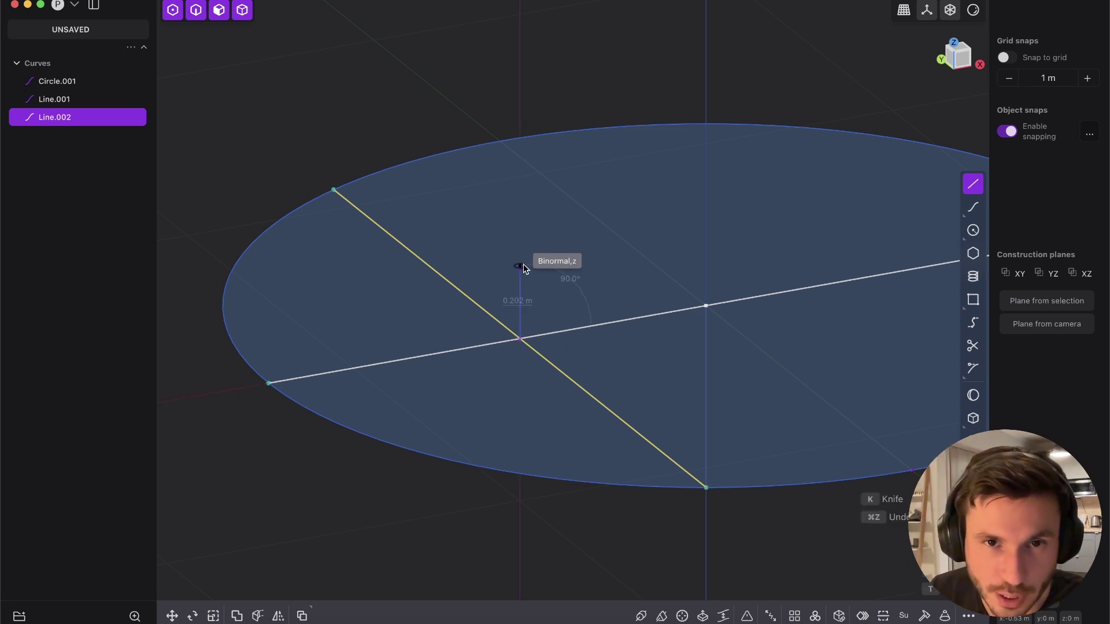
middle_click_drag(521, 263, 527, 330)
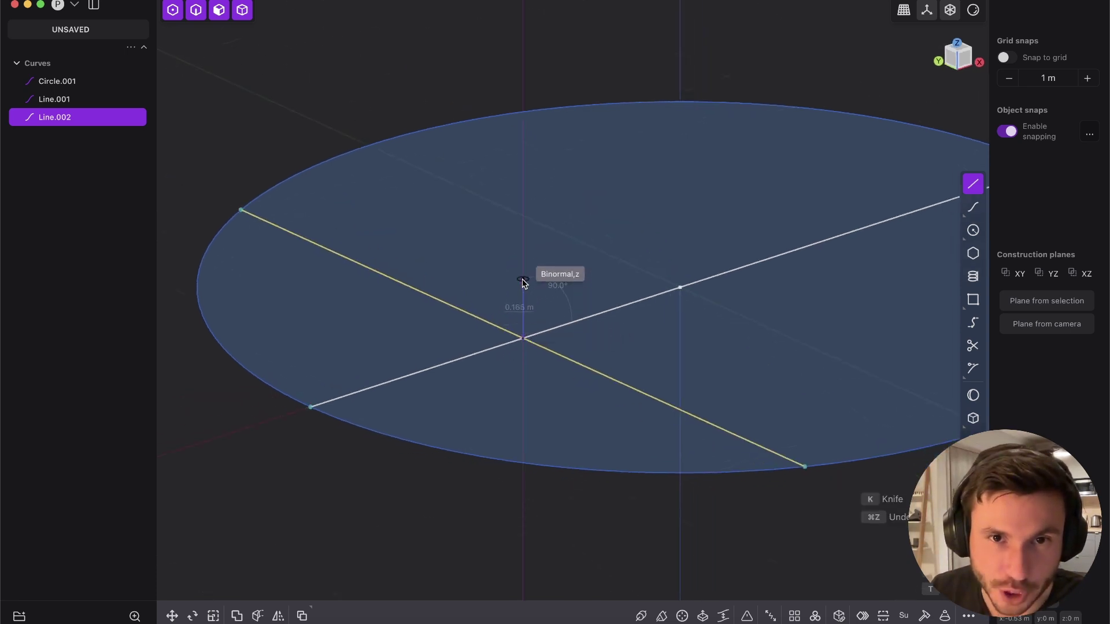
middle_click_drag(524, 264, 501, 316)
left_click(544, 243)
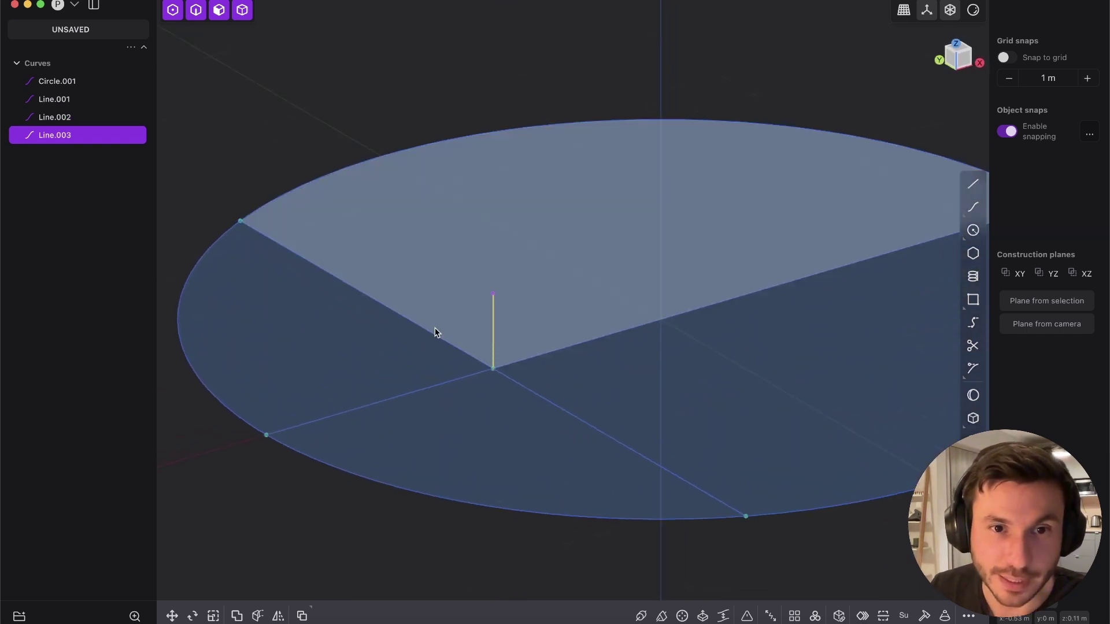
Split the two crossing lines at their intersection and select individual segments to check that they are separate
key("2")
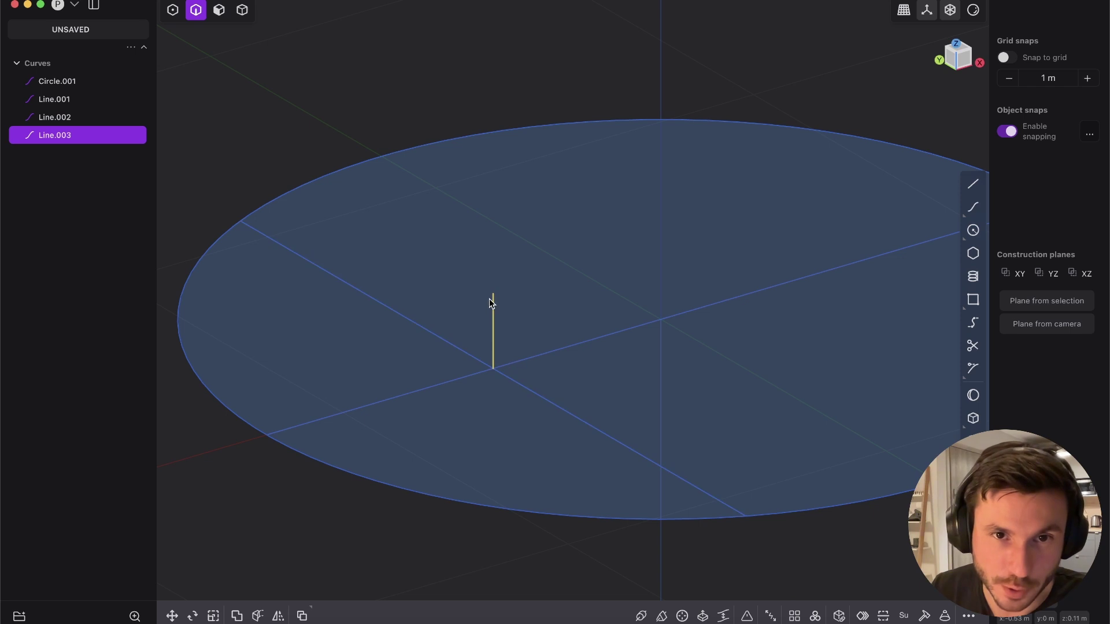
left_click(477, 361)
left_click(480, 373, "shift")
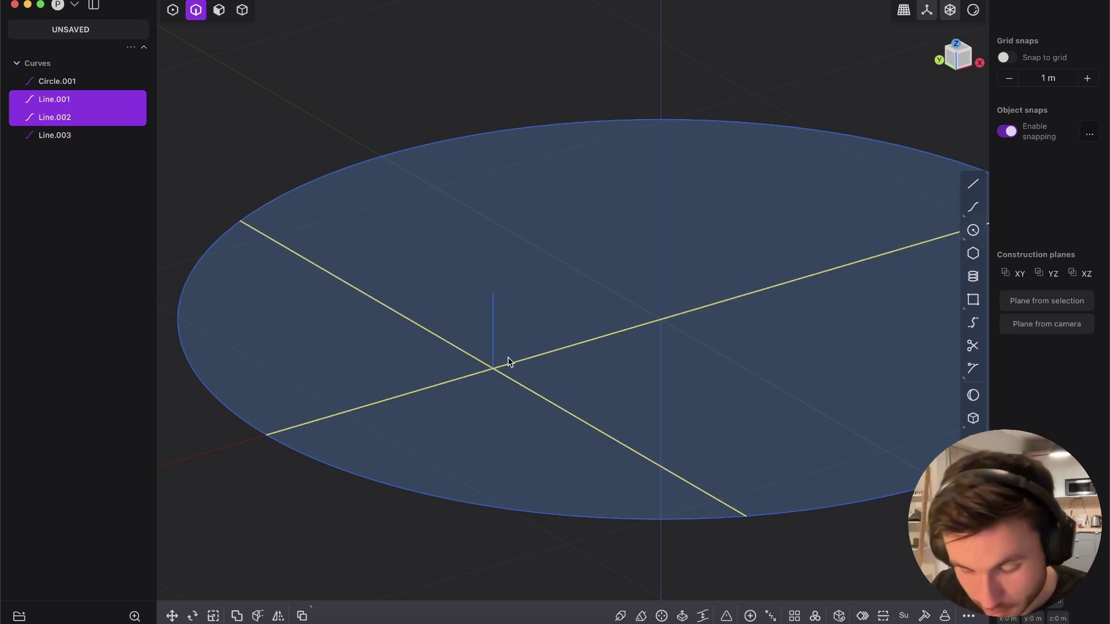
key("shift+d")
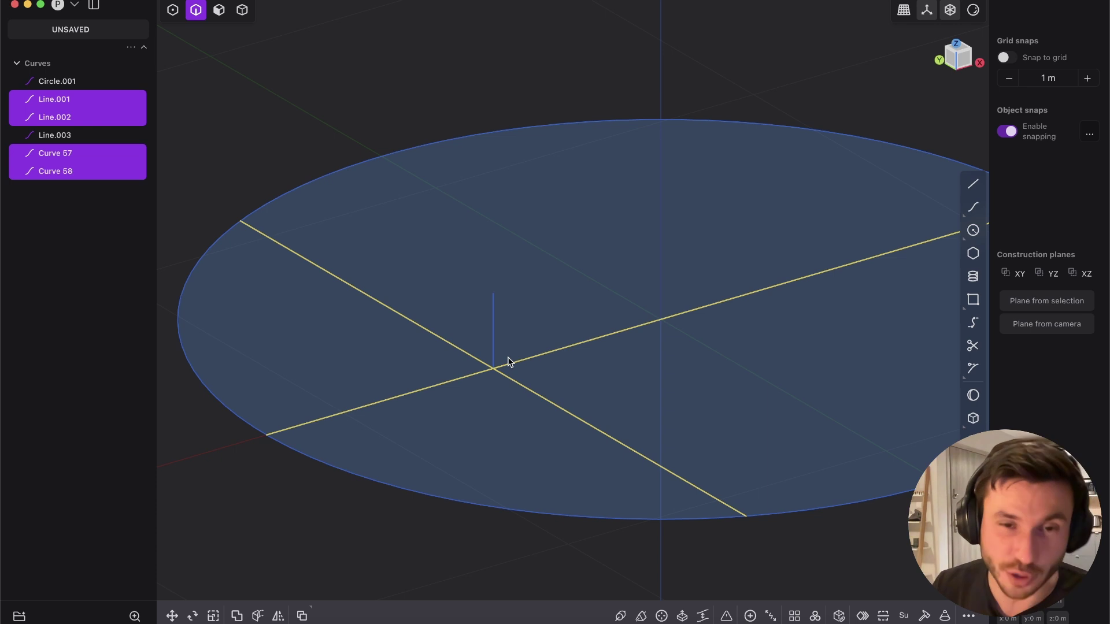
left_click(432, 334)
left_click(449, 383)
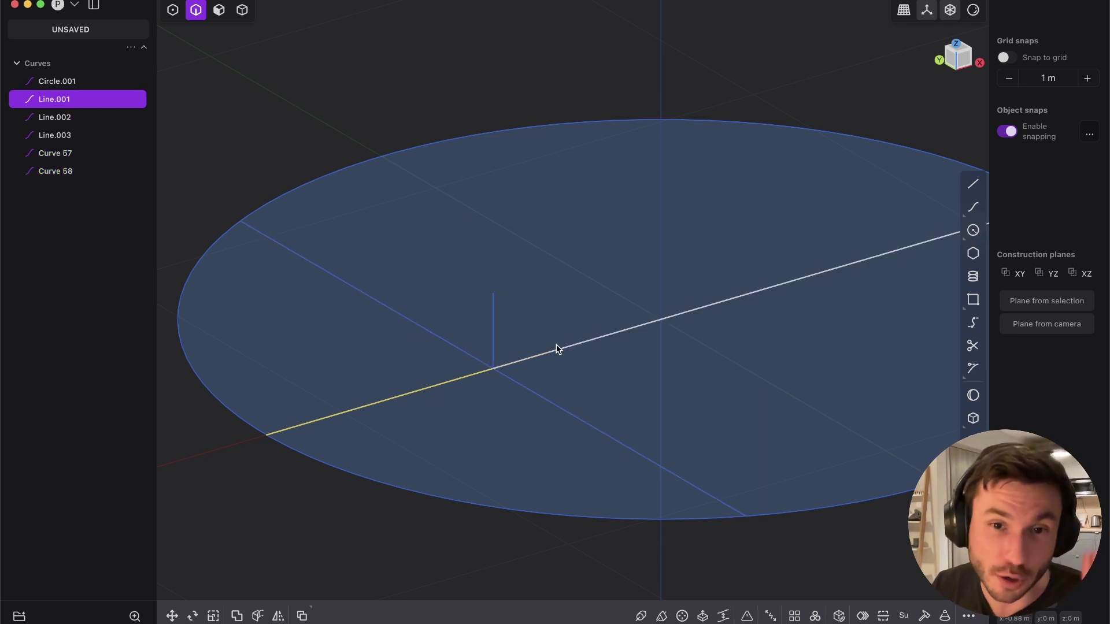
left_click(558, 349)
left_click(550, 397)
key("1")
key("2")
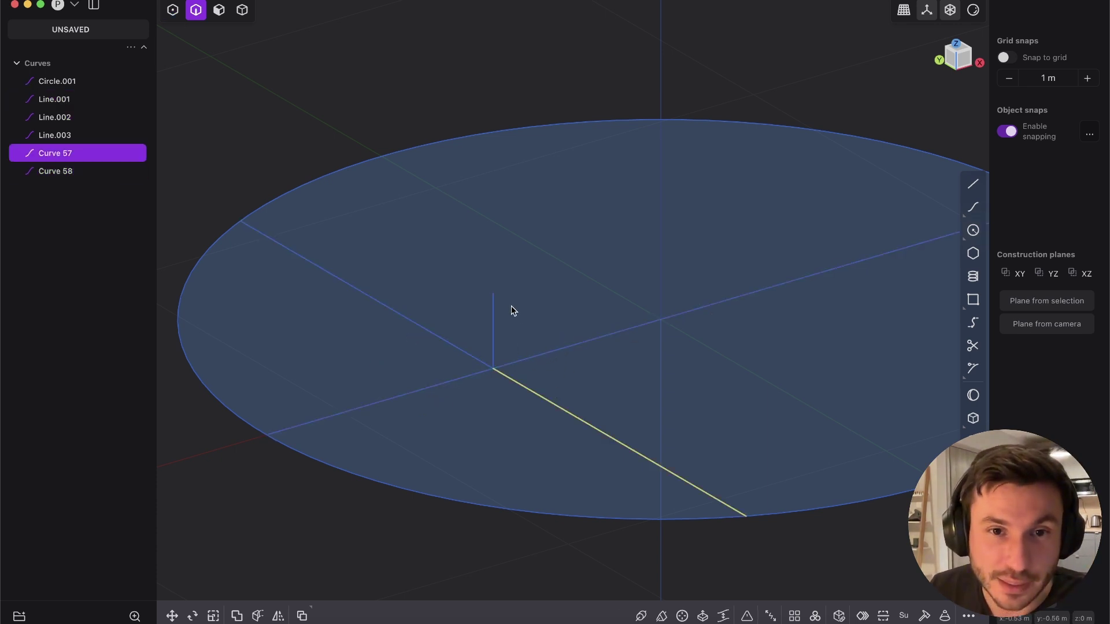
Move the inner endpoint of the short X-axis segment to the top of the vertical line, and delete that vertical line
key("1")
left_click_drag(494, 369, 493, 294)
left_click(522, 295)
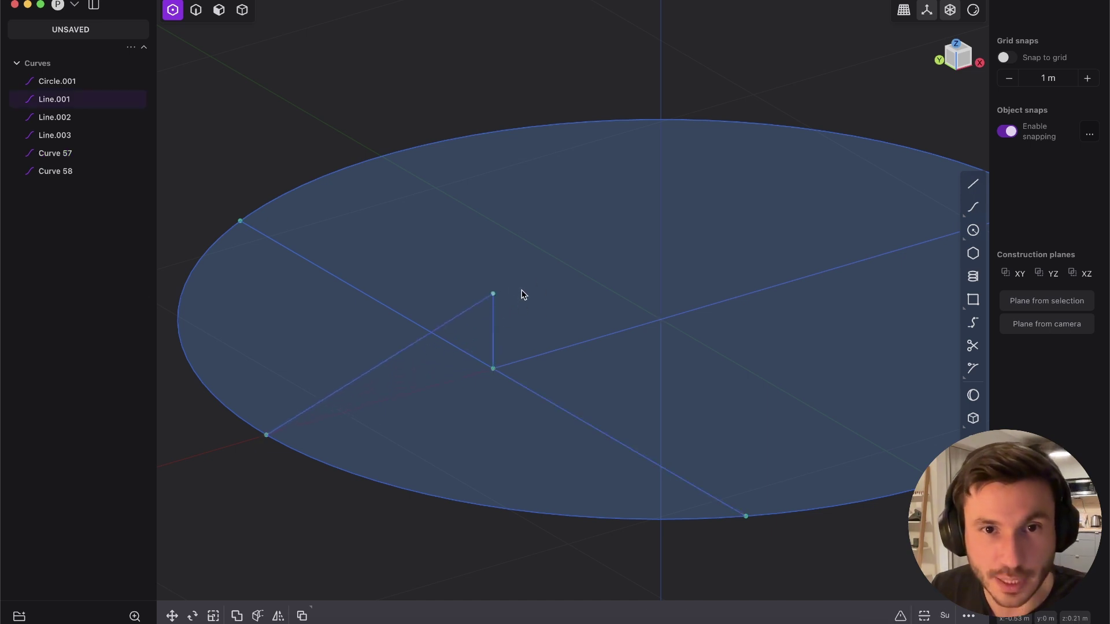
key("2")
left_click(493, 335)
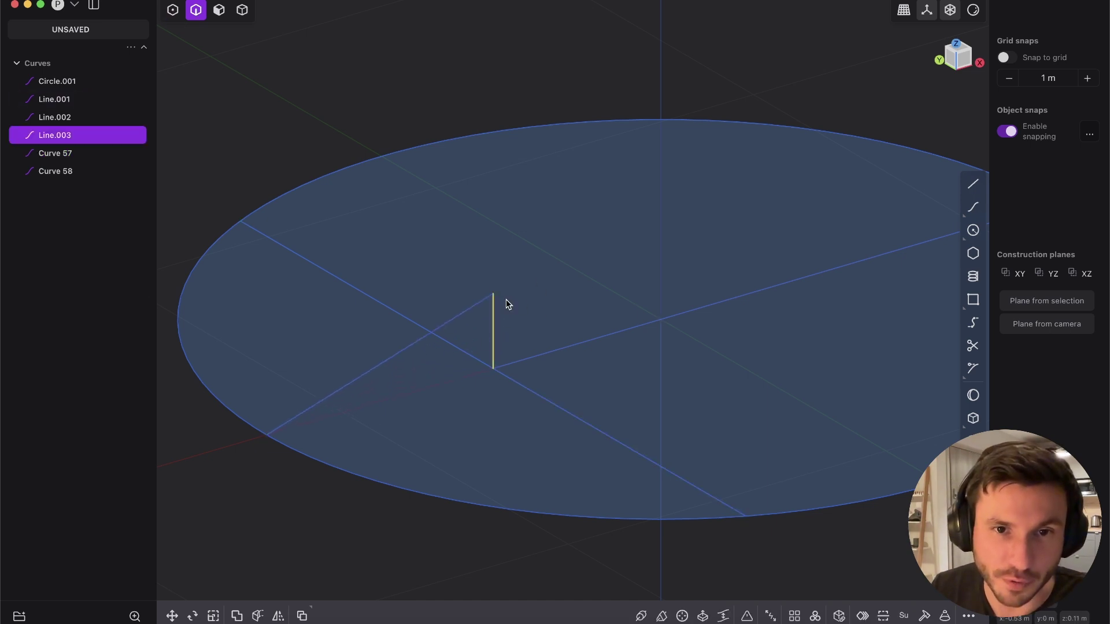
middle_click_drag(501, 338, 521, 426)
key("BackSpace")
Raise the inner endpoints of the other three segments to the same apex point
key("1")
left_click_drag(522, 347, 520, 313)
left_click_drag(520, 403, 523, 314)
left_click_drag(520, 402, 520, 310)
scroll(561, 314, "down", 5)
middle_click_drag(546, 325, 555, 305)
Give all four ridge lines a middle control point each and show their control points
key("2")
left_click(460, 259)
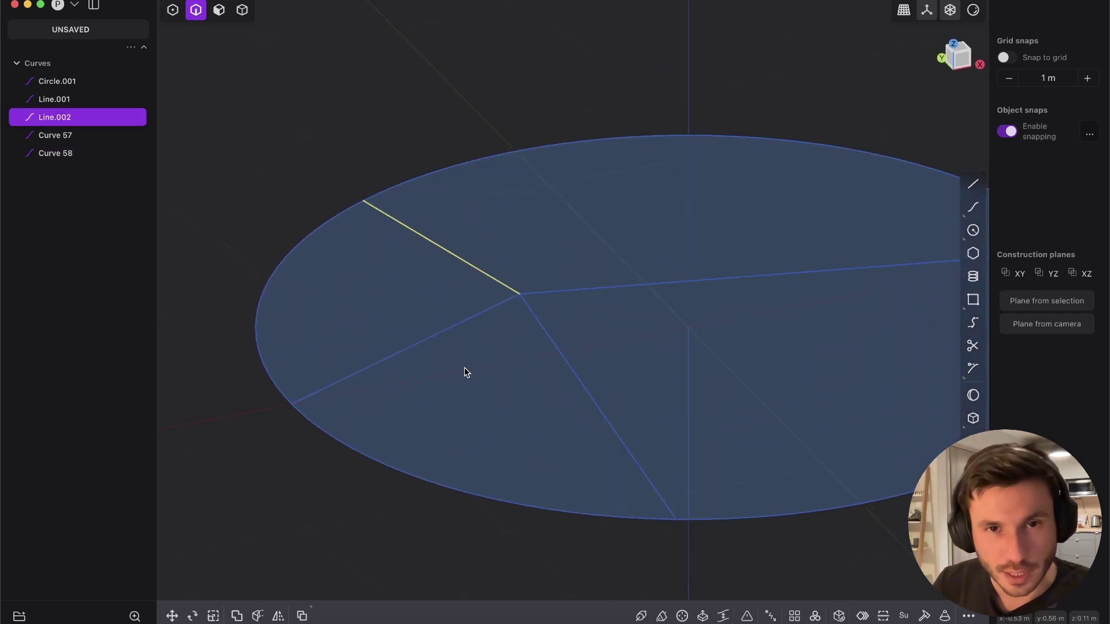
left_click(462, 322, "shift")
left_click(563, 356, "shift")
left_click(557, 292, "shift")
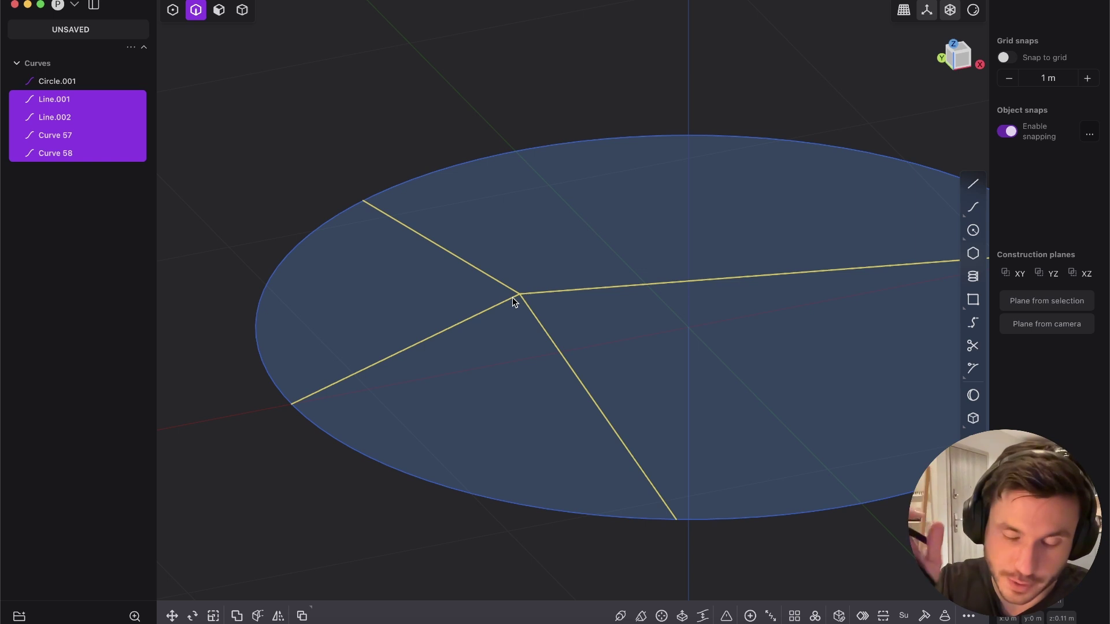
key("1")
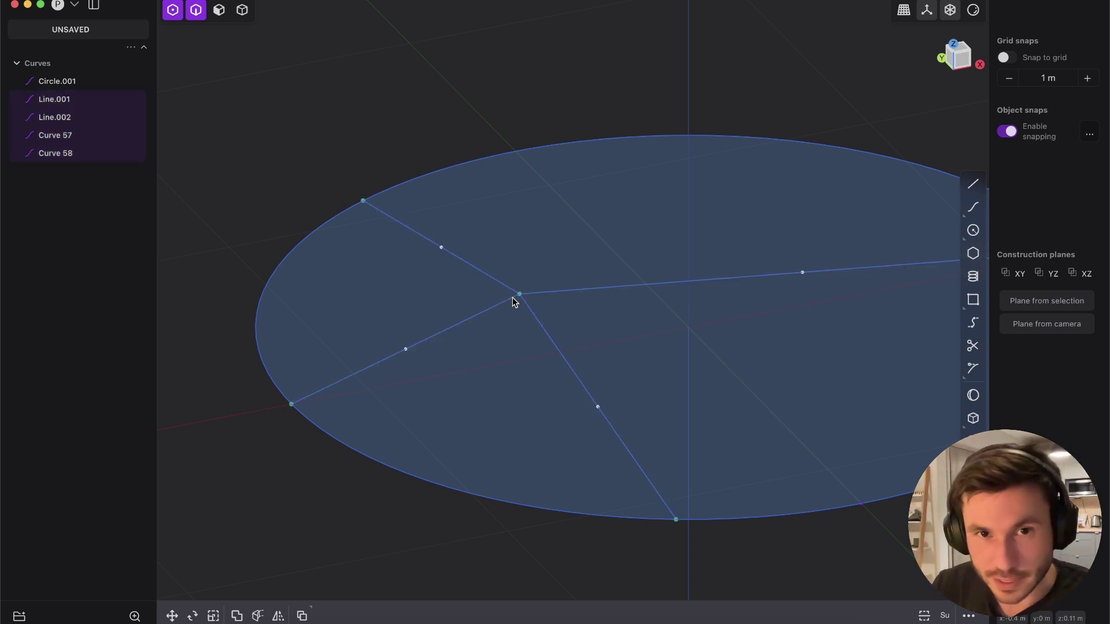
middle_click_drag(588, 297, 557, 255)
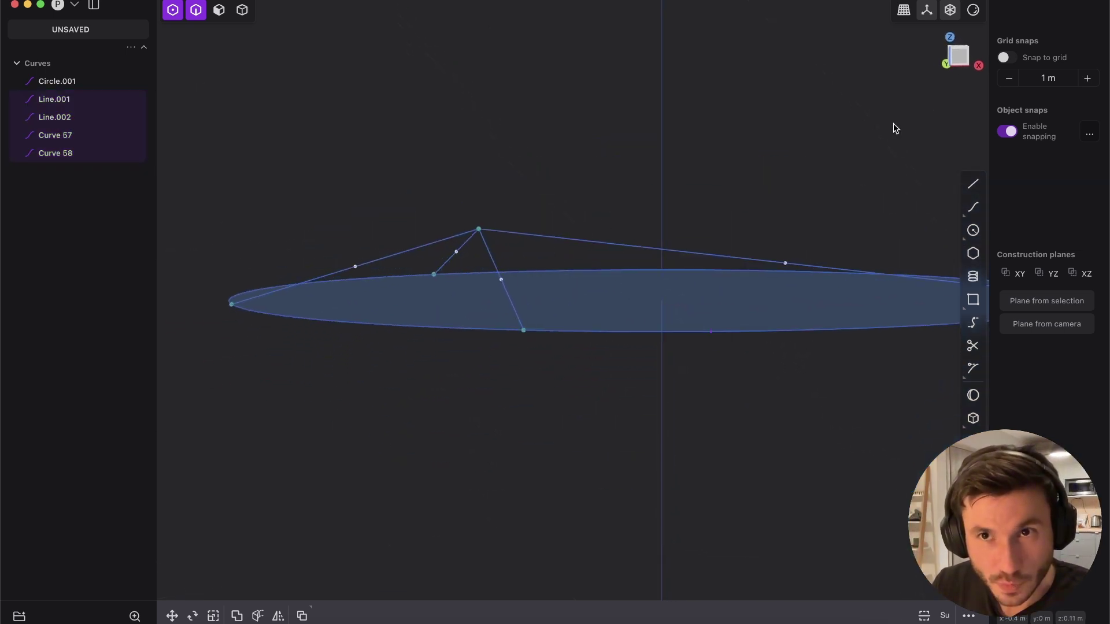
Bend the two ridges along the X axis into concave curves by moving their middle control points inward and slightly down
left_click(964, 62)
left_click_drag(341, 257, 407, 266)
left_click_drag(773, 256, 546, 270)
left_click(393, 275)
Bend the two ridges along the Y direction into matching concave curves by moving their middle control points toward the apex
middle_click_drag(439, 264, 256, 274)
left_click_drag(236, 266, 401, 280)
left_click_drag(686, 266, 543, 281)
key("2")
middle_click_drag(441, 300, 454, 329)
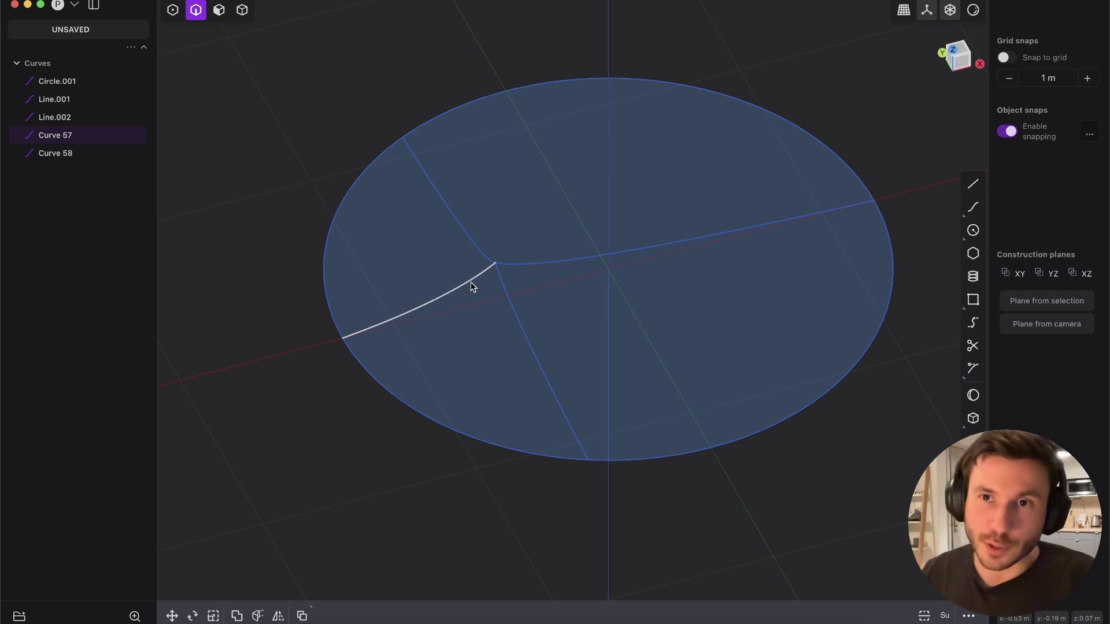
Hide the coordinate axes in the viewport and view the curved ridges up close
left_click(926, 10)
middle_click_drag(510, 221, 518, 245)
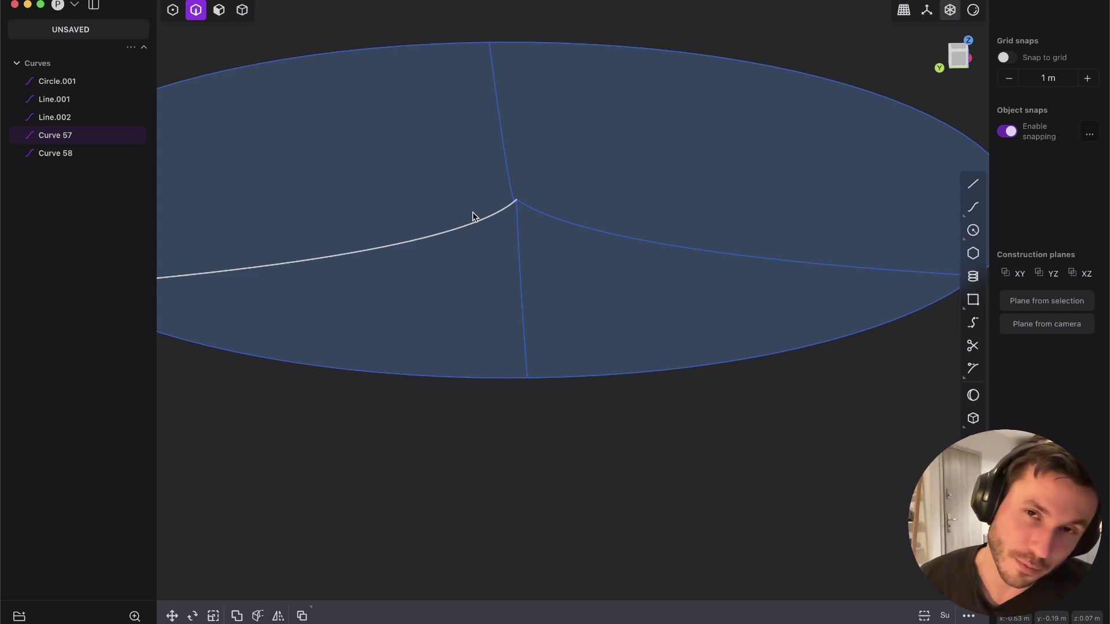
middle_click_drag(473, 217, 500, 254)
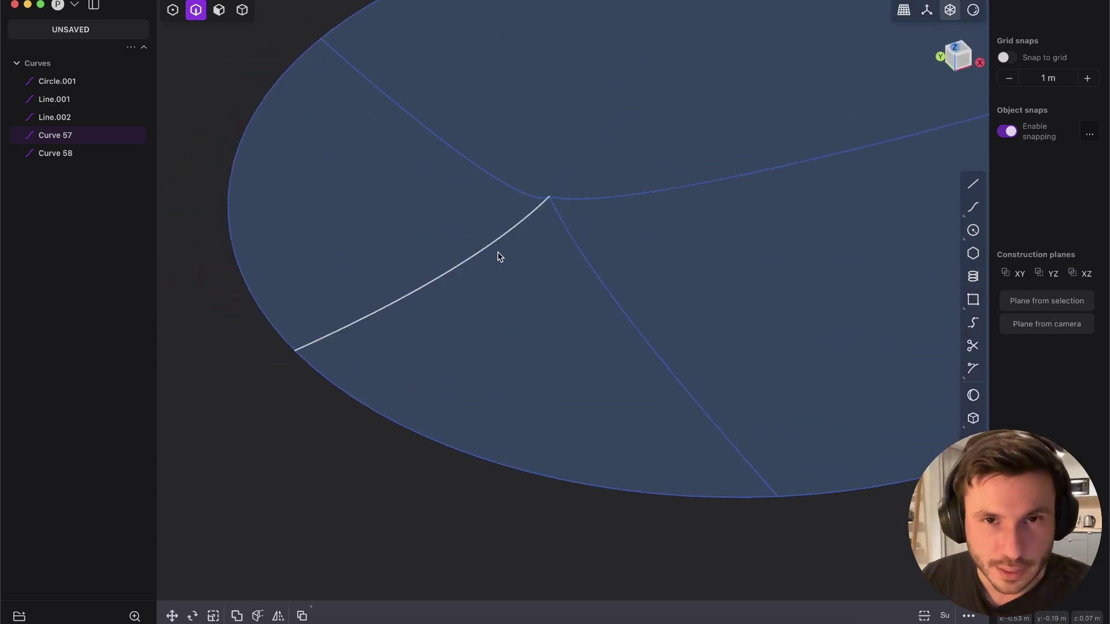
Try to patch the sector between two adjacent ridge curves and the full circle with Patch hole
left_click(500, 255)
left_click(604, 285, "shift")
left_click(513, 471, "shift")
key("p")
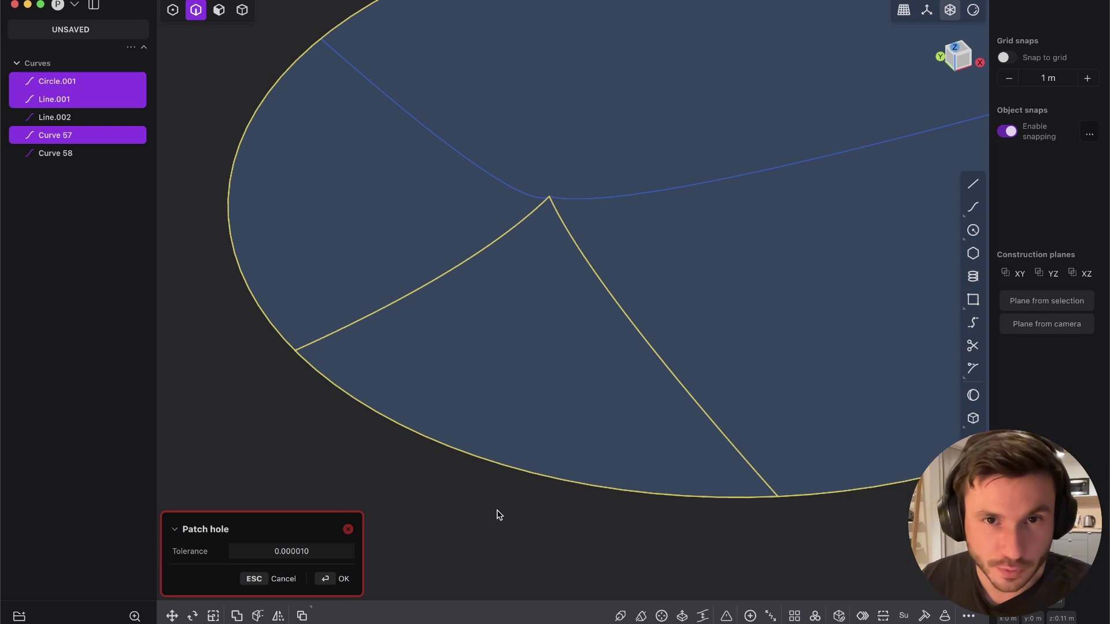
key("Return")
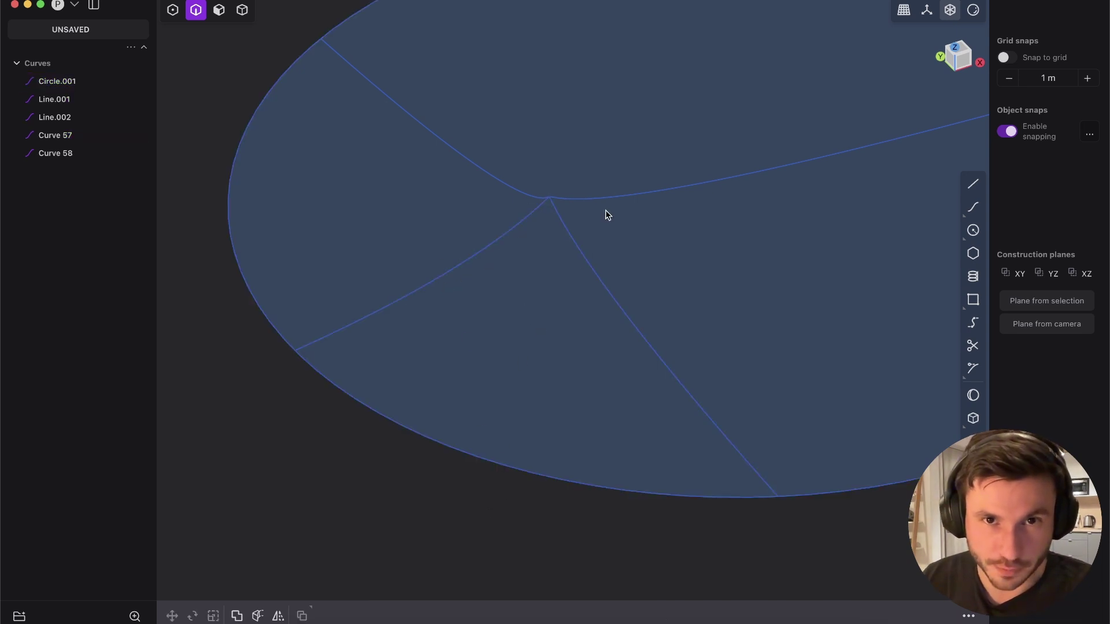
Split the circle into four arcs at the outer ends of the ridge curves
scroll(593, 236, "down", 5)
left_click(660, 209)
left_click_drag(786, 452, 368, 54)
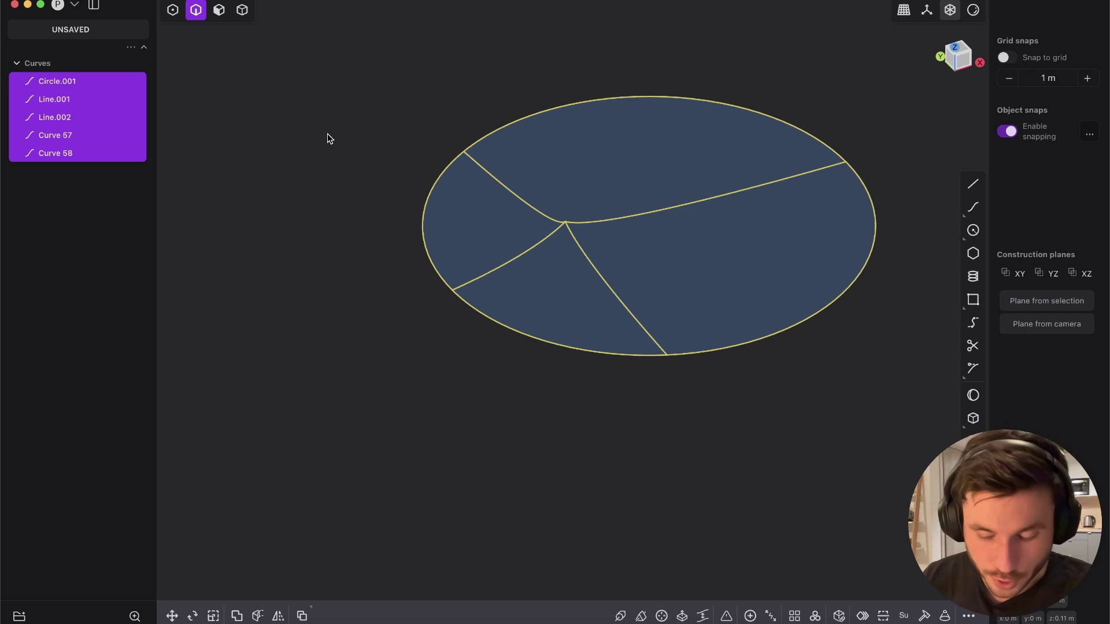
key("alt+j")
left_click(355, 306)
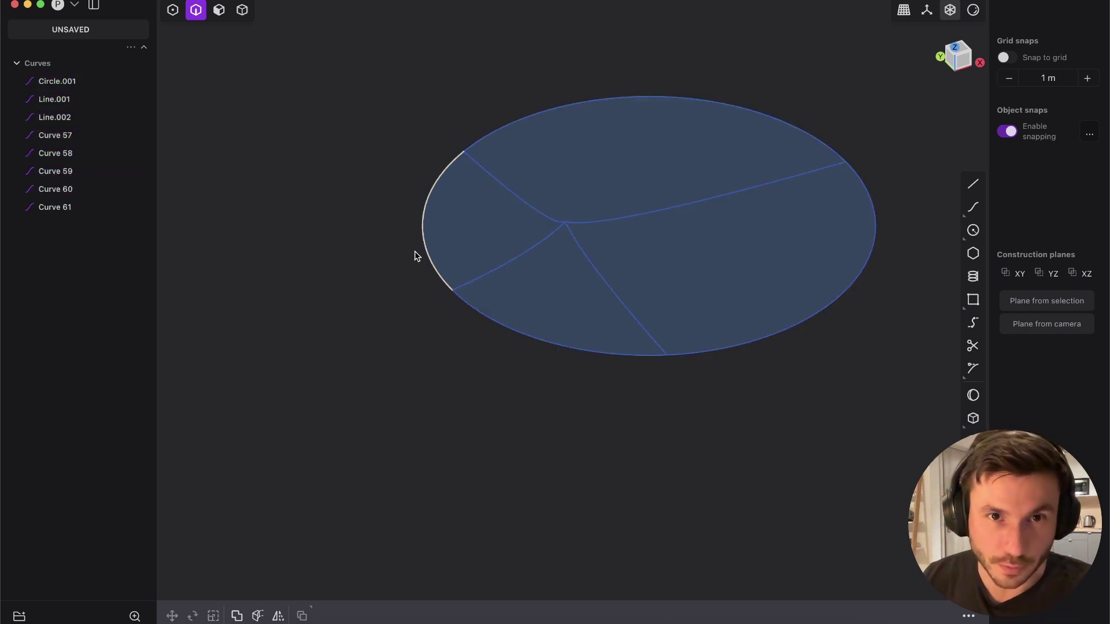
Try Patch hole on the sector bounded by the short X-axis ridge, the adjacent front ridge and their connecting arc
left_click(517, 257)
left_click(546, 342, "shift")
left_click(607, 281, "shift")
key("alt+p")
scroll(570, 263, "up", 1)
middle_click_drag(565, 272, 523, 208)
Adjust the viewport display, examine the previewed patch's curvature toward the peak from several angles, and cancel the patch
left_click(973, 10)
left_click(898, 64)
middle_click_drag(668, 221, 426, 240)
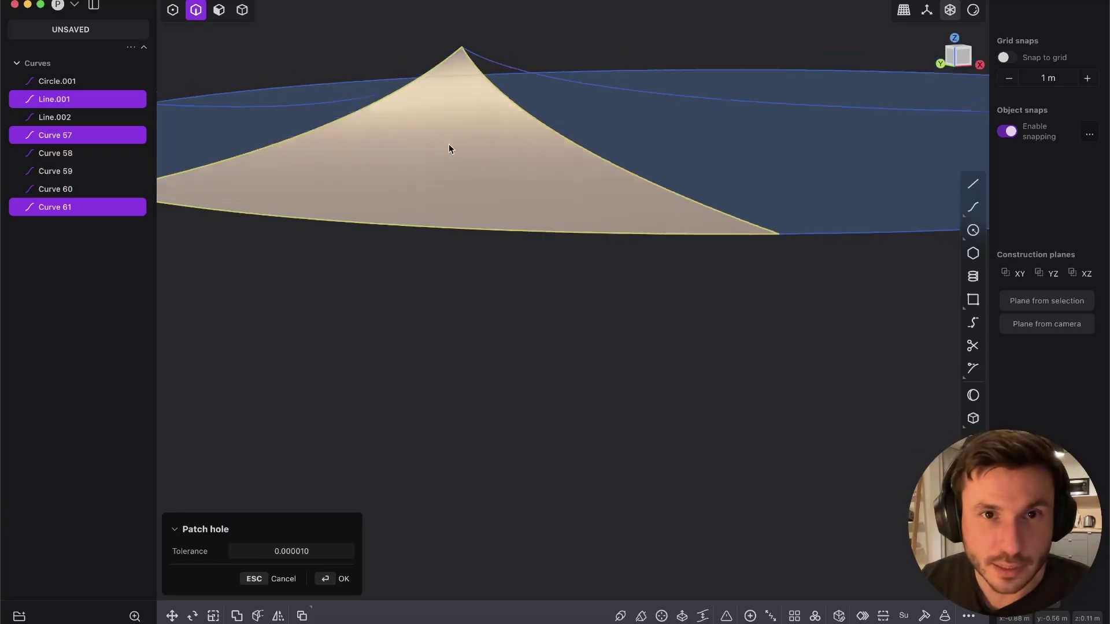
middle_click_drag(448, 148, 448, 264)
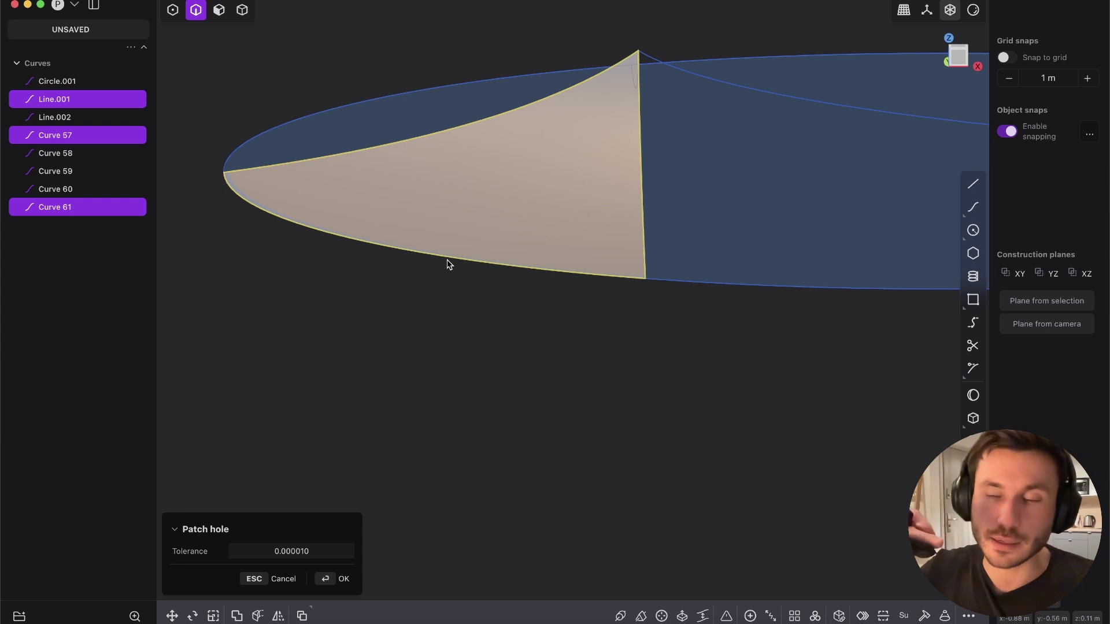
middle_click_drag(449, 264, 577, 193)
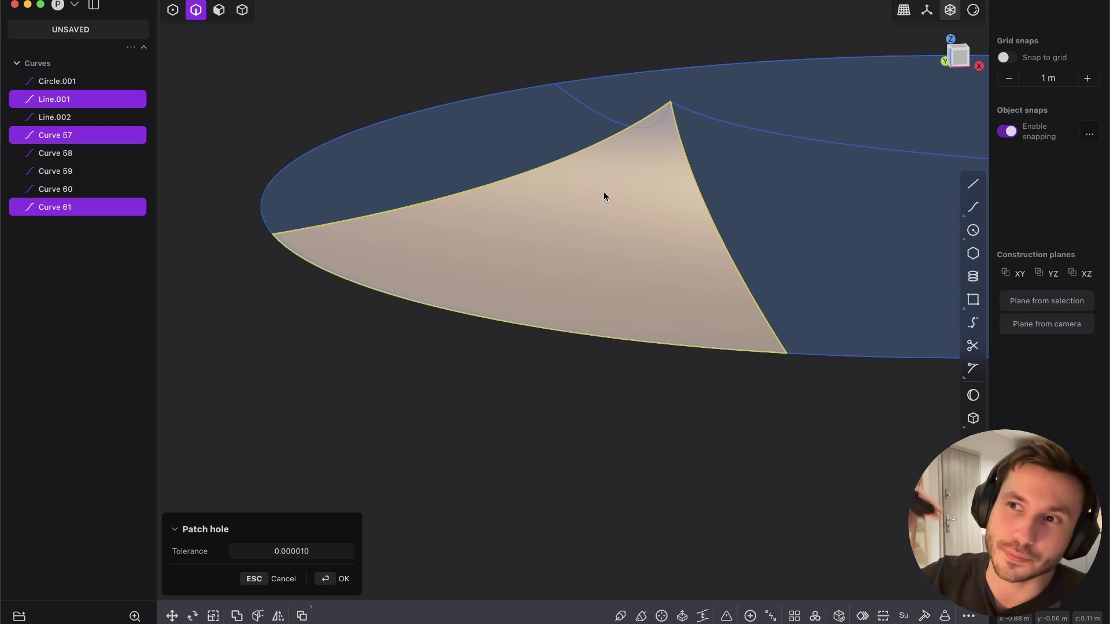
middle_click_drag(603, 192, 483, 419)
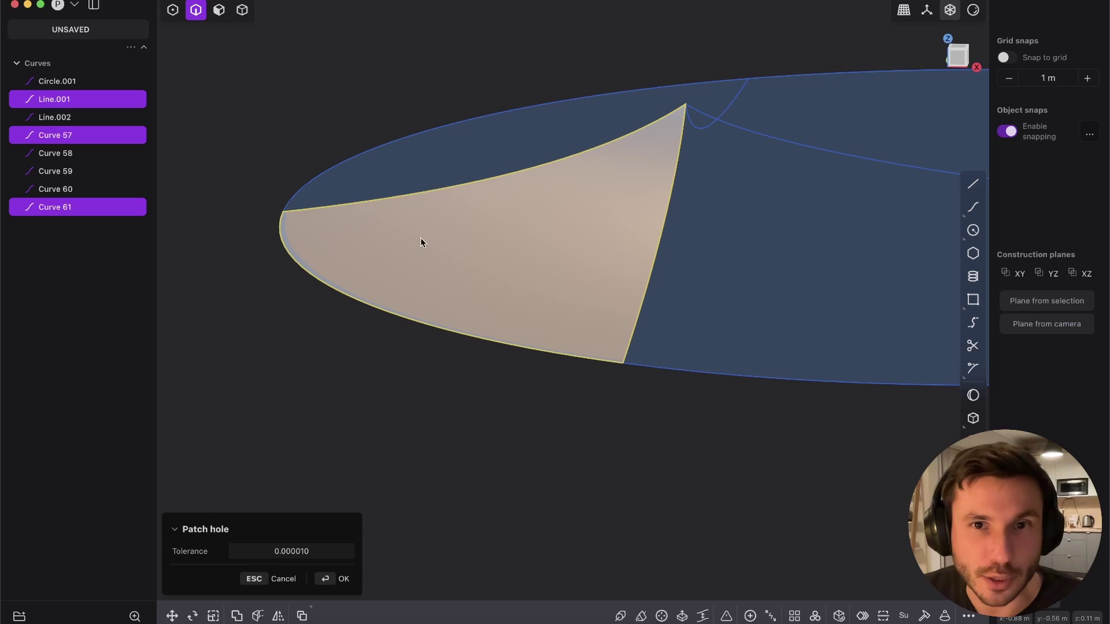
key("Escape")
In the Top view, draw a closed diamond polyline around the peak with one corner on each ridge, starting at the short X-axis ridge's midpoint
scroll(553, 203, "up", 5)
middle_click_drag(539, 211, 693, 300)
left_click(962, 50)
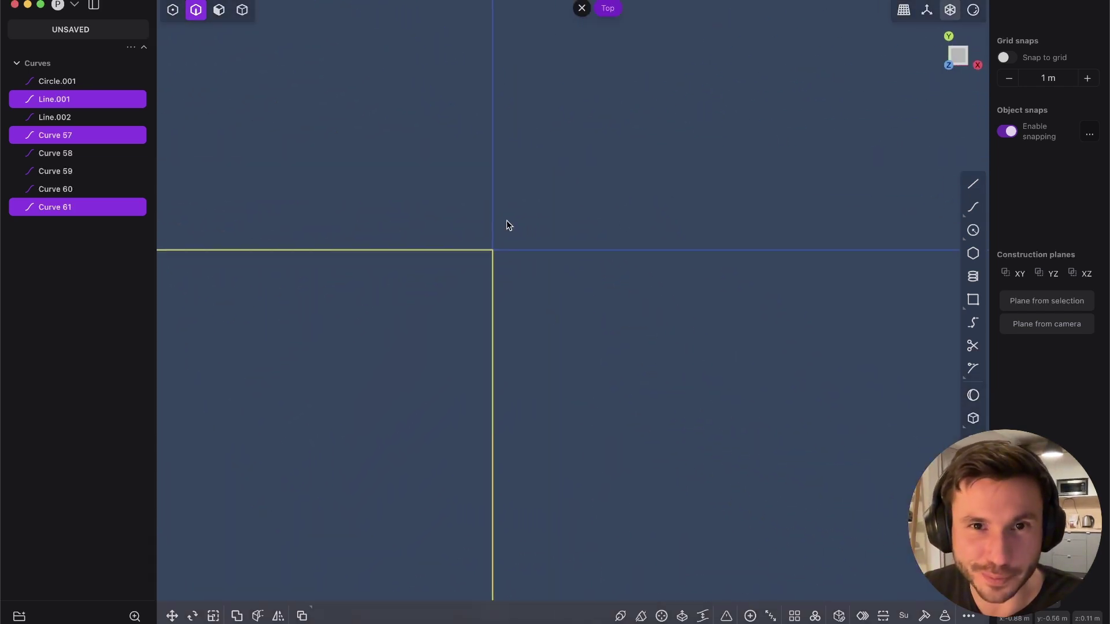
scroll(622, 213, "down", 3)
key("l")
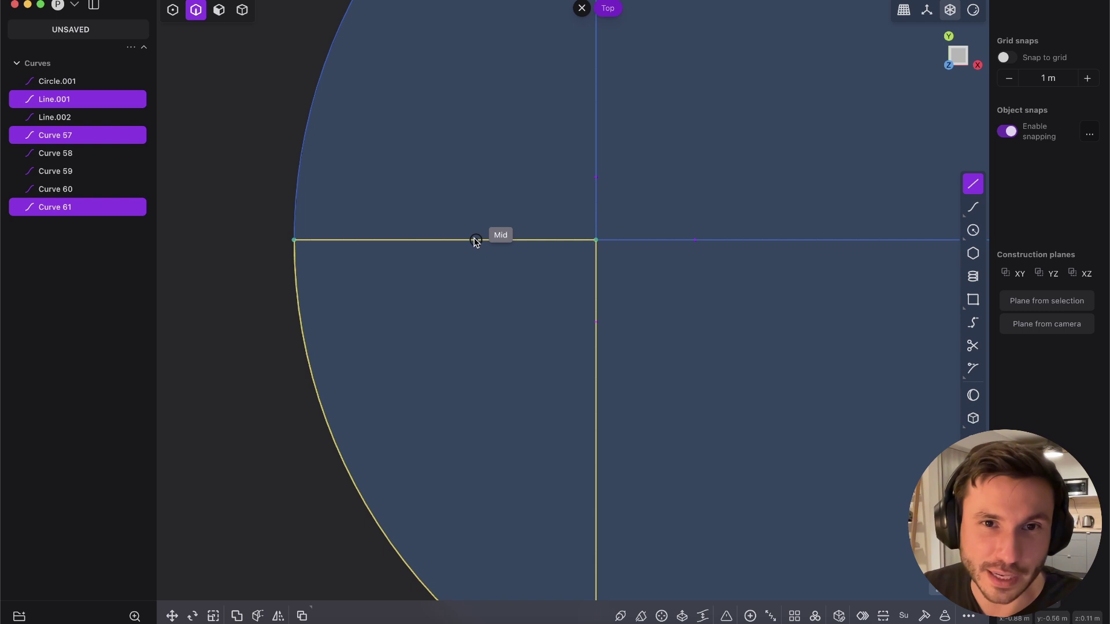
left_click(475, 239)
left_click(596, 132)
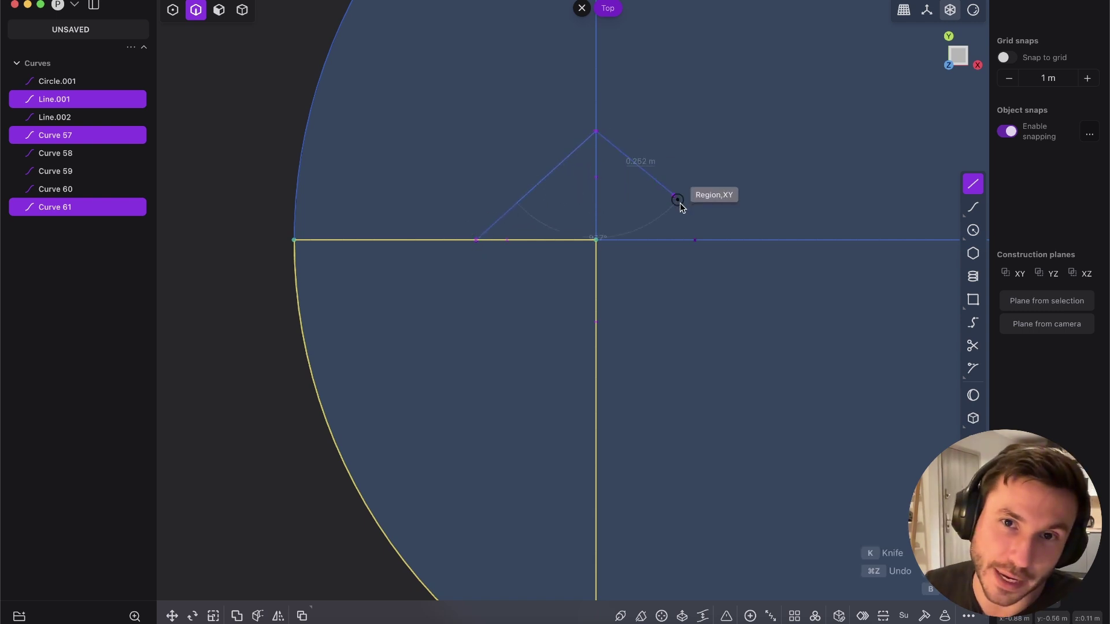
left_click(685, 239)
left_click(595, 342)
left_click(475, 246)
middle_click_drag(598, 364, 650, 325)
Move the off-ridge corner of the diamond polyline onto its ridge curve
key("1")
left_click_drag(618, 311, 656, 310)
middle_click_drag(621, 240, 389, 258)
middle_click_drag(559, 308, 569, 268)
Cancel the open Patch hole command and split the four ridge curves and the diamond polyline where they meet
key("2")
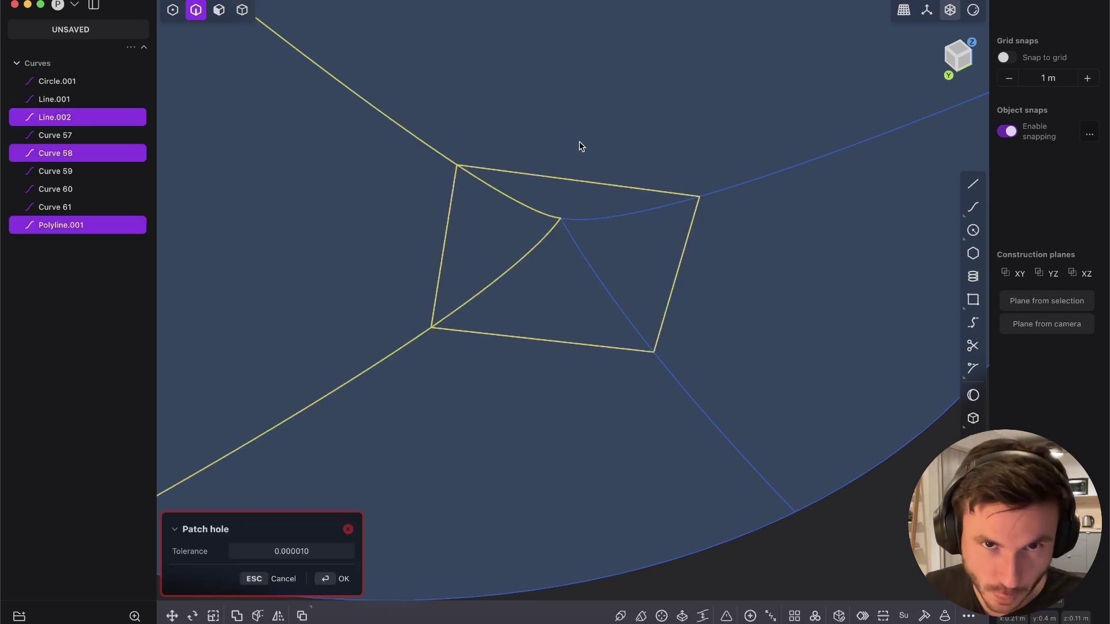
key("Escape")
left_click(453, 212)
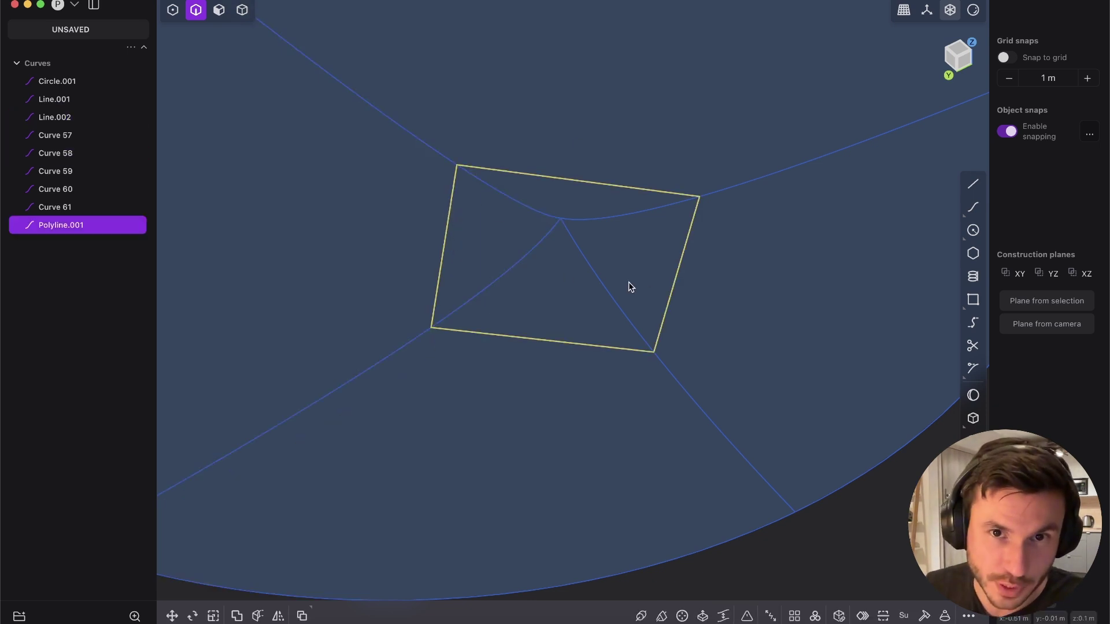
left_click_drag(639, 298, 258, 74)
key("c")
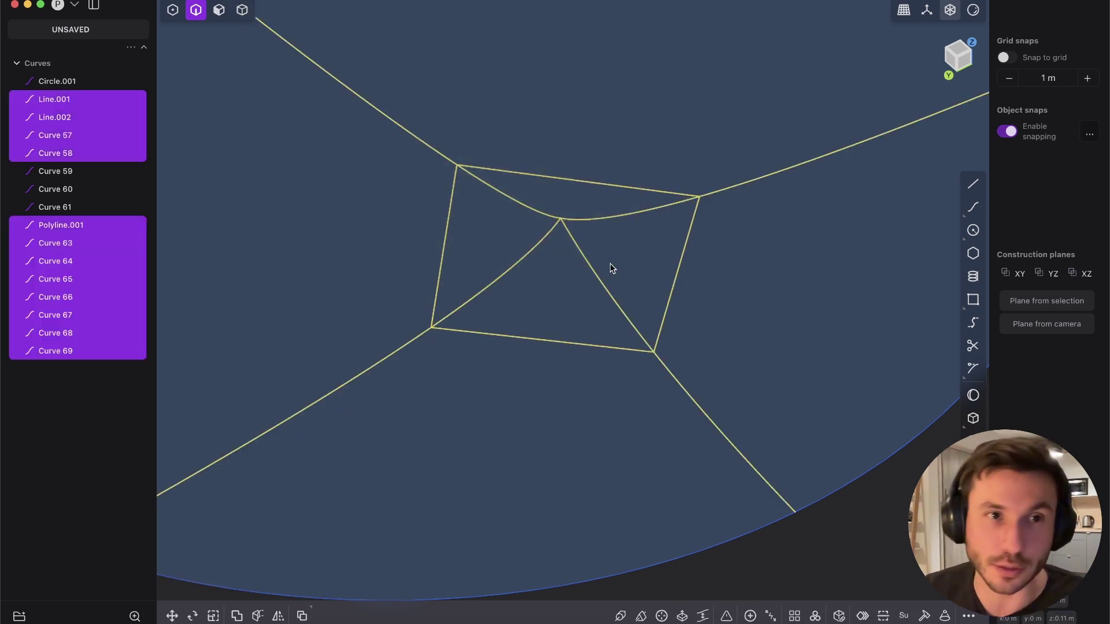
left_click(401, 228)
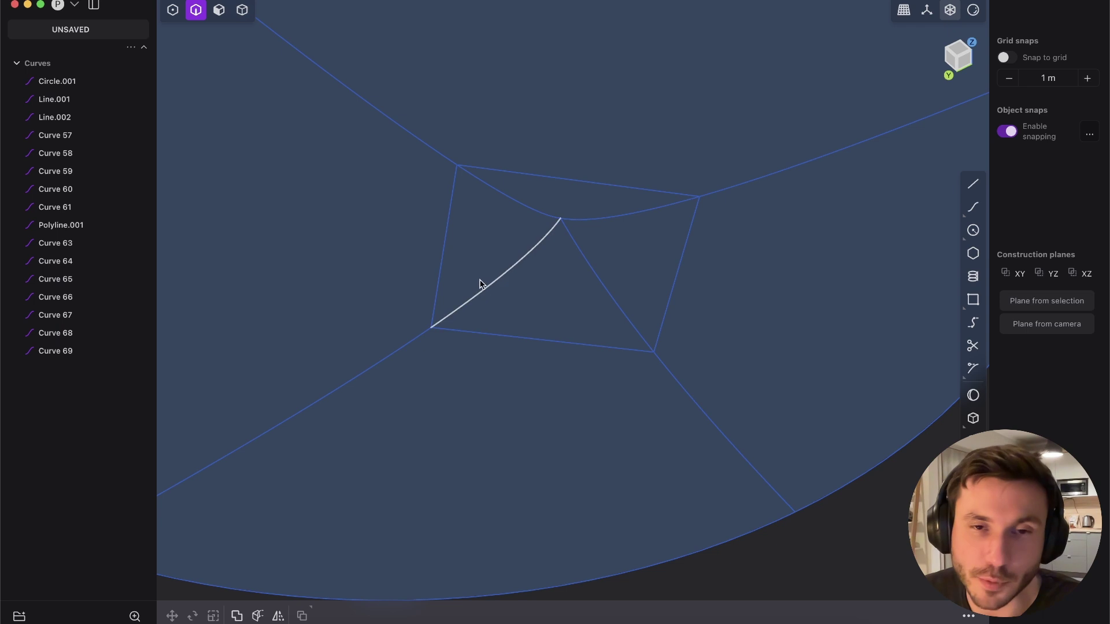
Select the two ridge segments and the diamond segment bounding one triangular section at the peak and examine the boundary from several angles
scroll(533, 218, "down", 3)
middle_click_drag(533, 218, 538, 195)
scroll(537, 207, "up", 3)
middle_click_drag(520, 253, 560, 295)
scroll(546, 213, "up", 2)
left_click(546, 213)
left_click(501, 132)
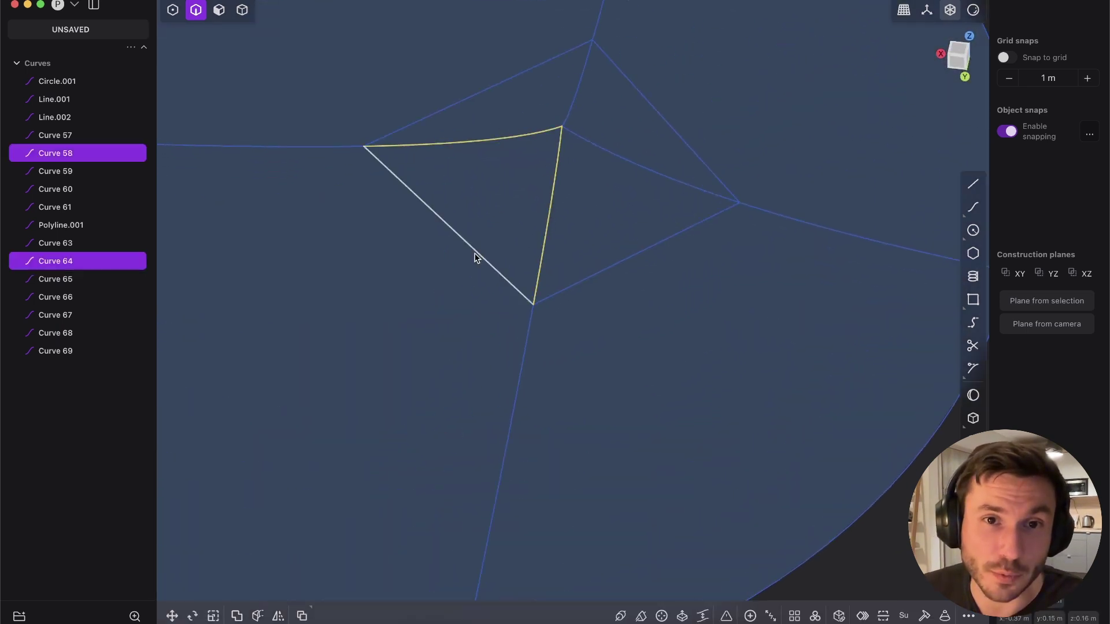
left_click(475, 254)
middle_click_drag(507, 238, 533, 300, "shift")
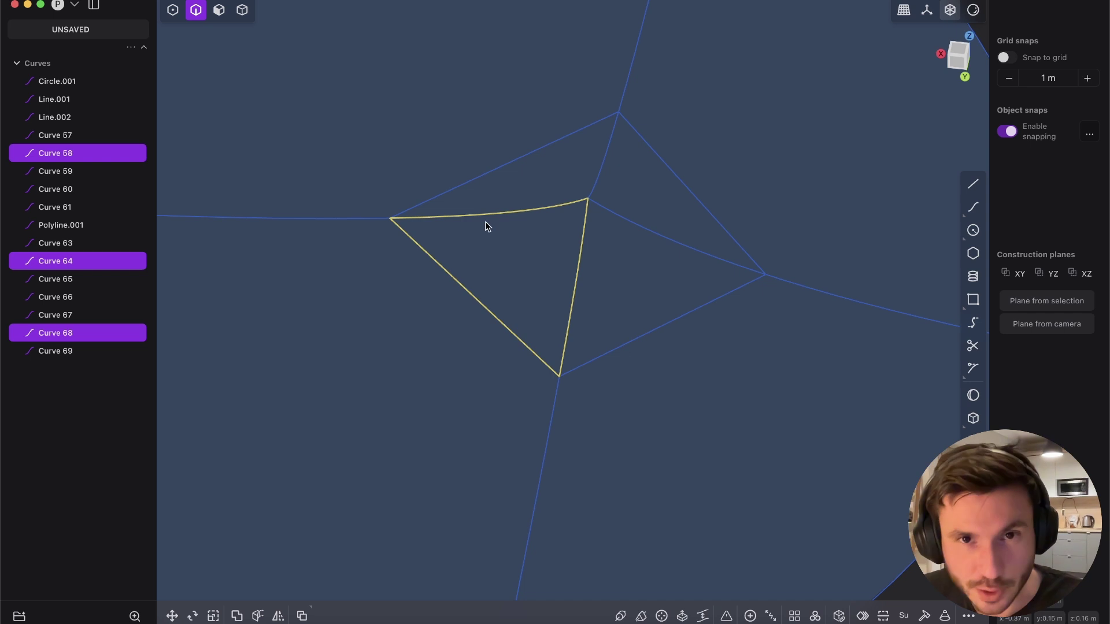
left_click(544, 206)
left_click(476, 298, "shift")
left_click(579, 255, "shift")
middle_click_drag(582, 256, 576, 163)
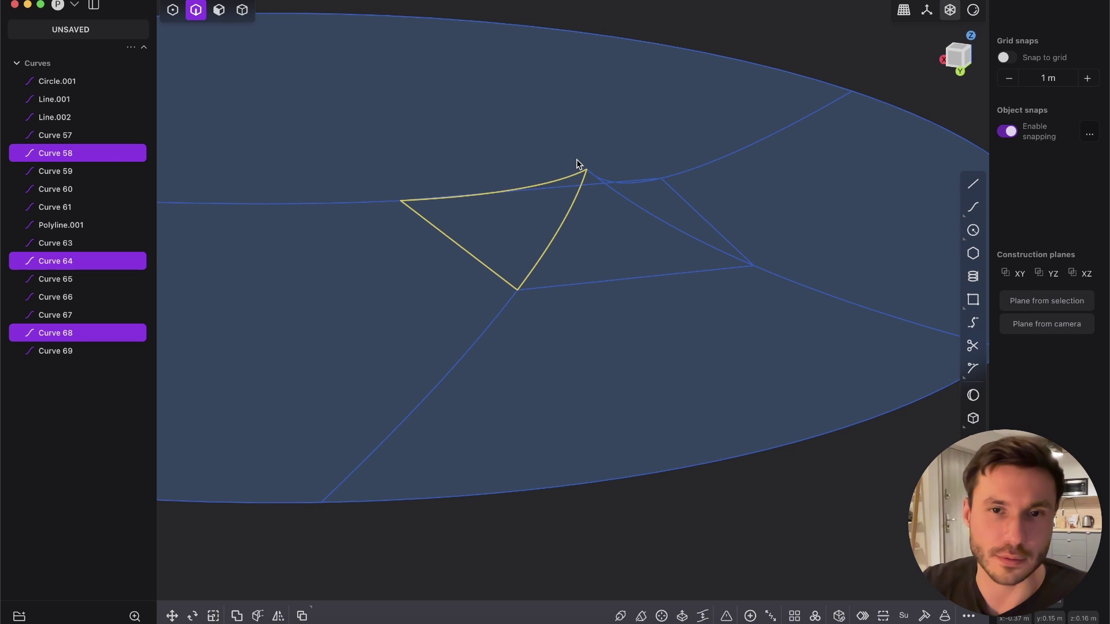
middle_click_drag(414, 93, 380, 181)
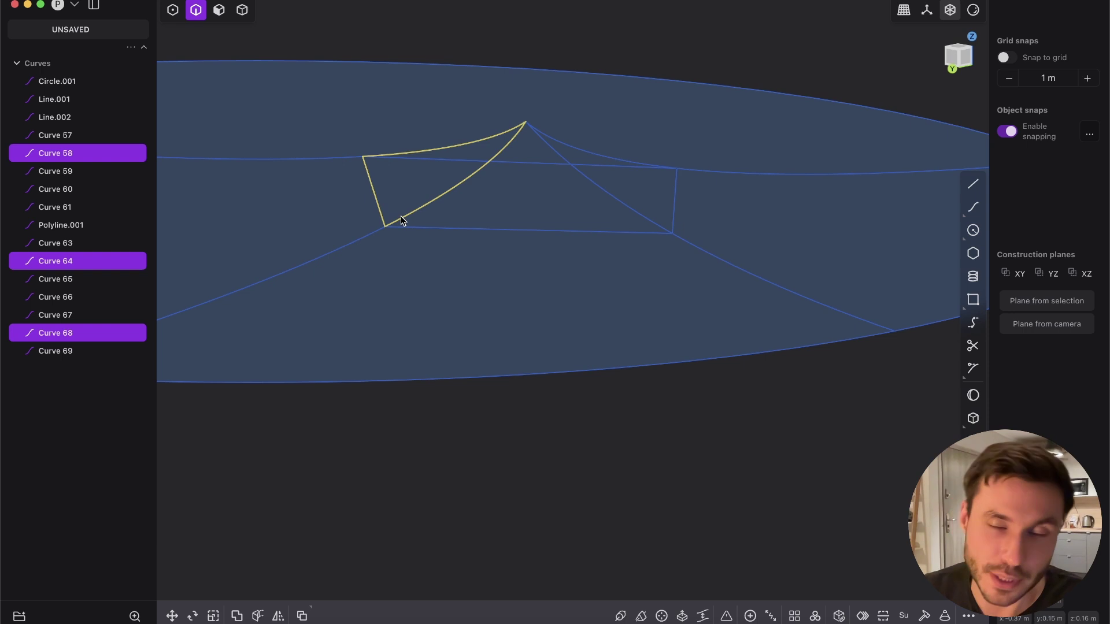
middle_click_drag(378, 184, 415, 234)
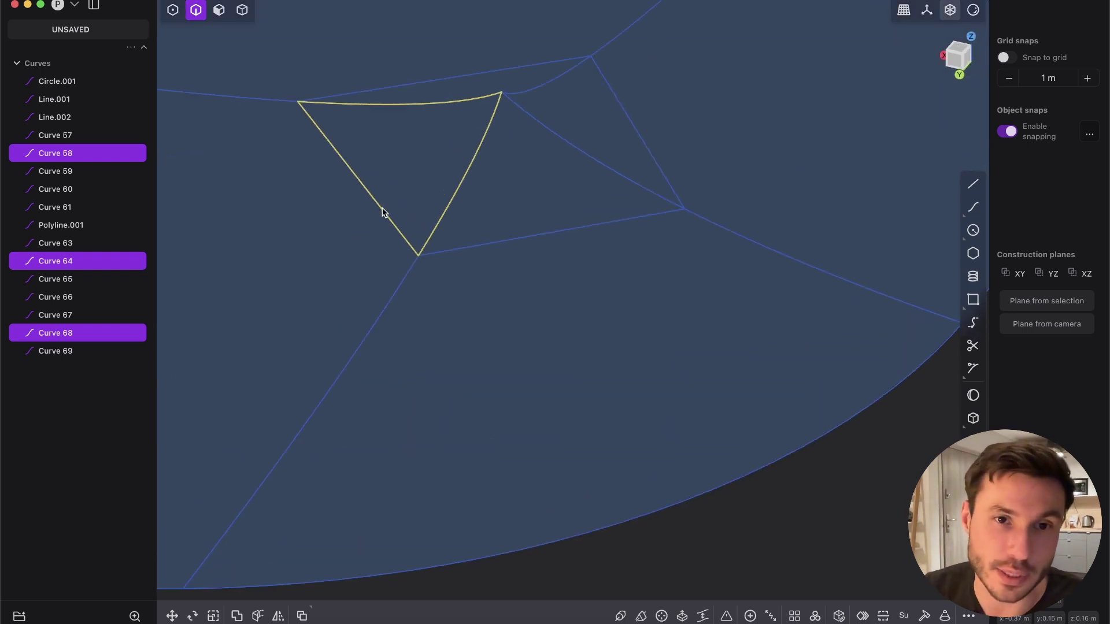
Select the four straight diamond segments, give each one a middle control point and show their control points
left_click(380, 210)
left_click(516, 239, "shift")
left_click(616, 108, "shift")
left_click(474, 73, "shift")
middle_click_drag(535, 138, 547, 192, "shift")
key("1")
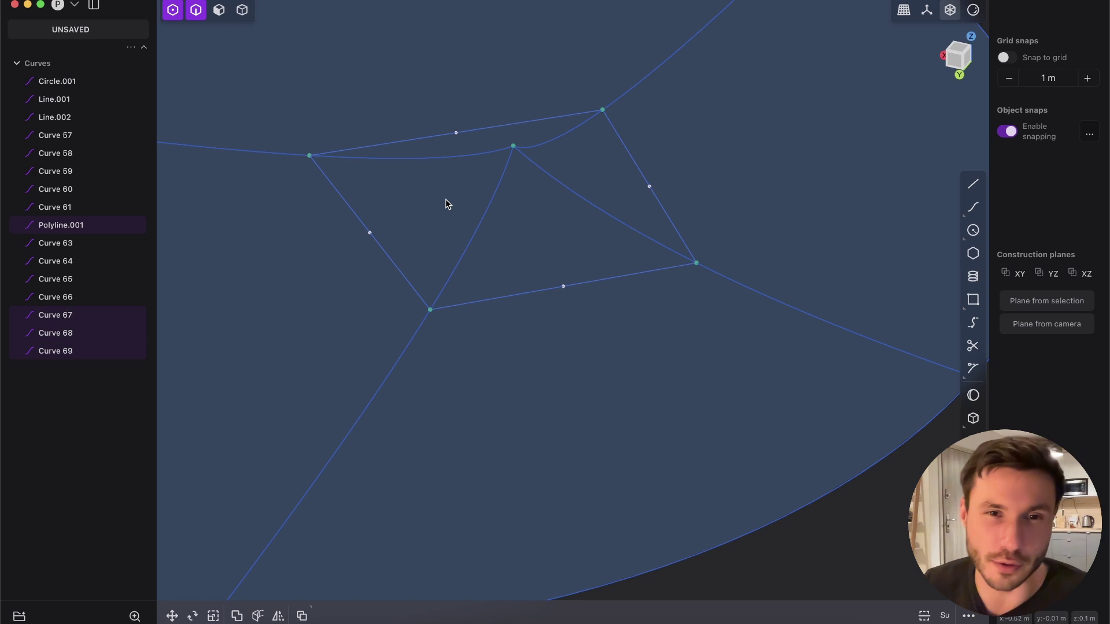
Select the middle control points of the four diamond segments and scale them uniformly inward to about 0.875
middle_click_drag(455, 181, 465, 160)
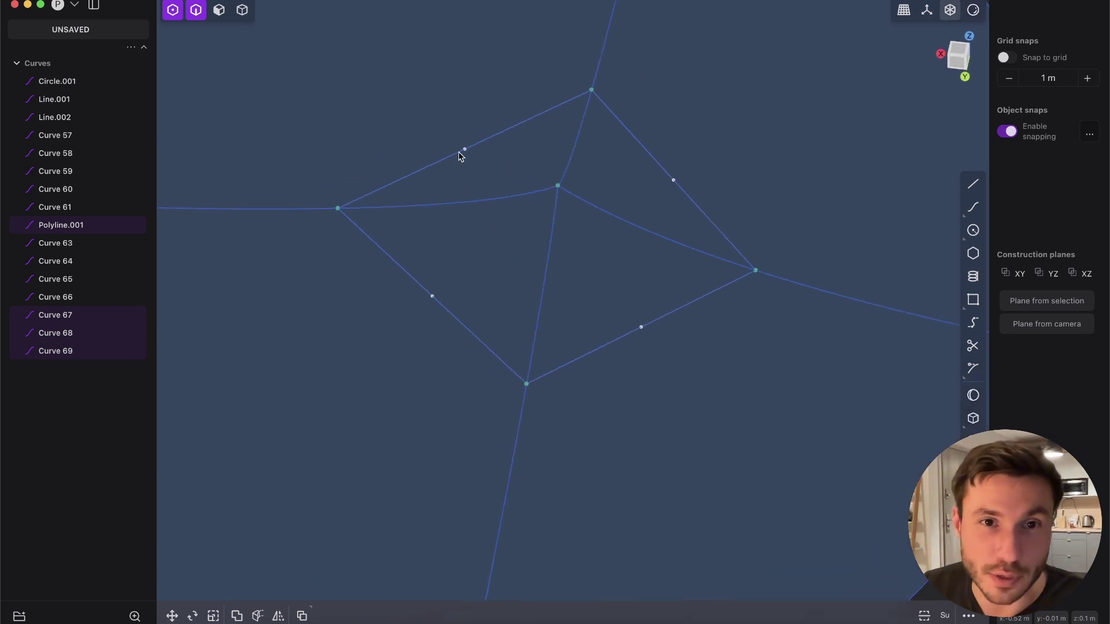
left_click(432, 295, "shift")
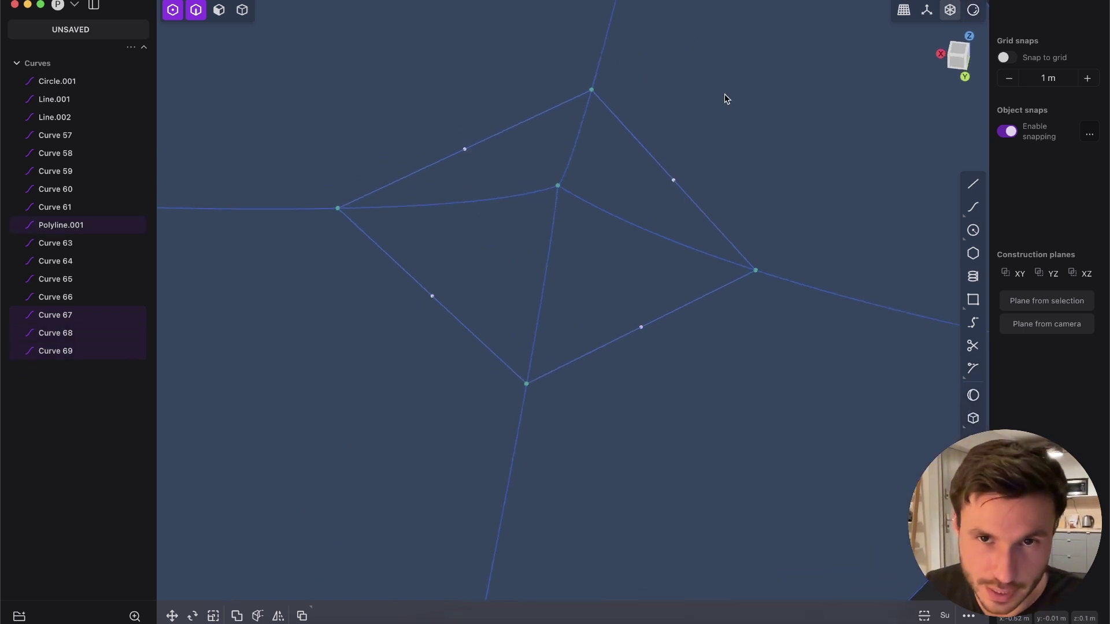
key("s")
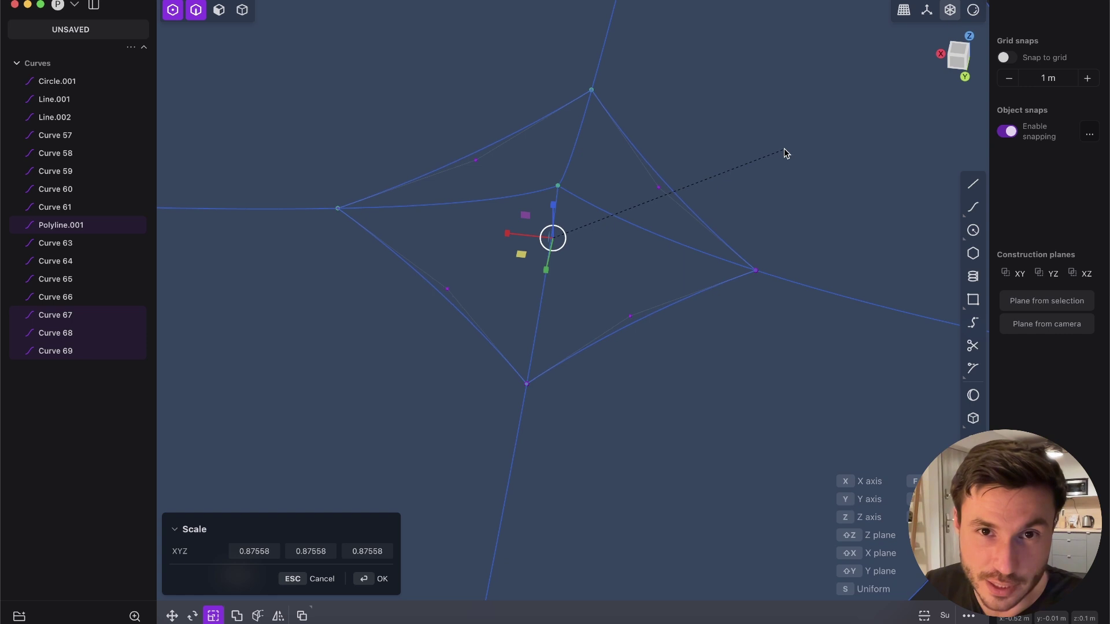
left_click(782, 148)
Move the four middle control points of the diamond down along Z by about 0.01 m
middle_click_drag(419, 227, 368, 169)
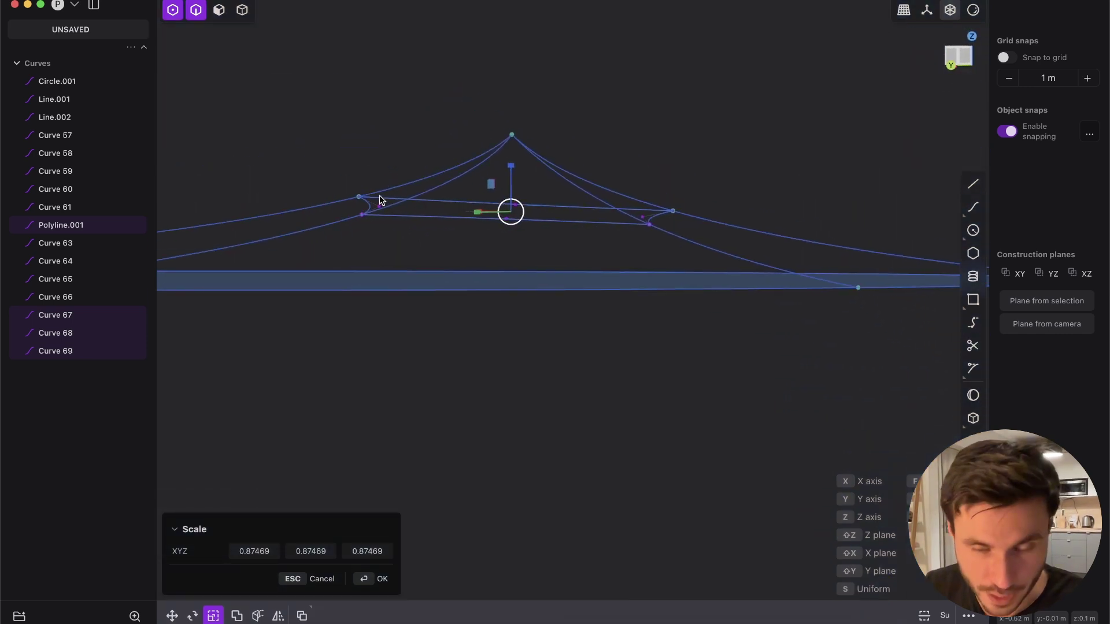
key("g")
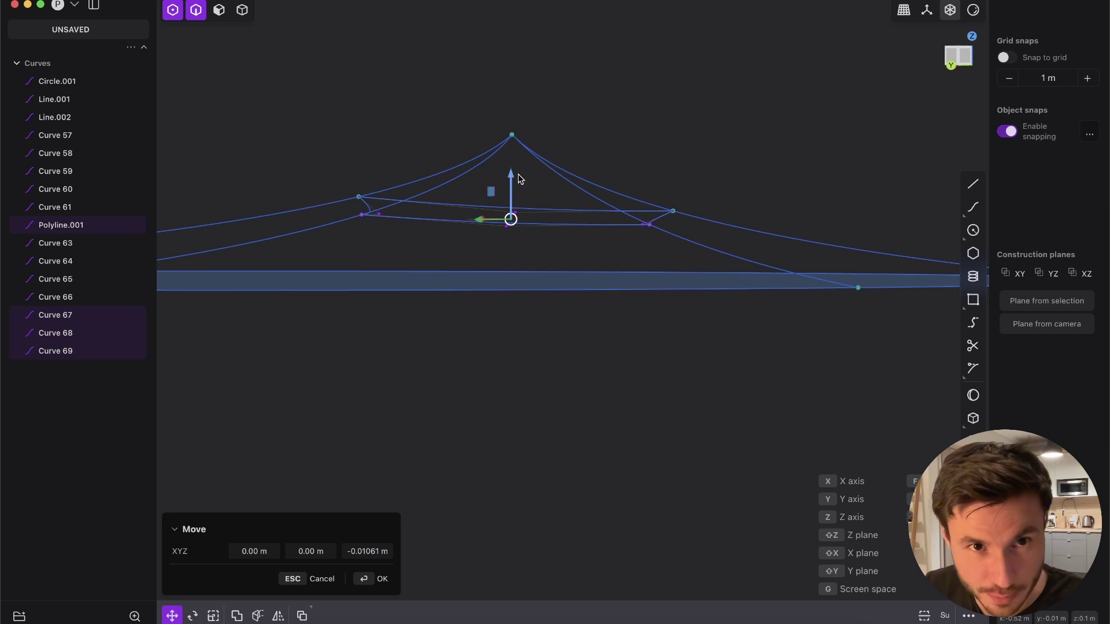
right_click(547, 170)
middle_click_drag(428, 200, 532, 258)
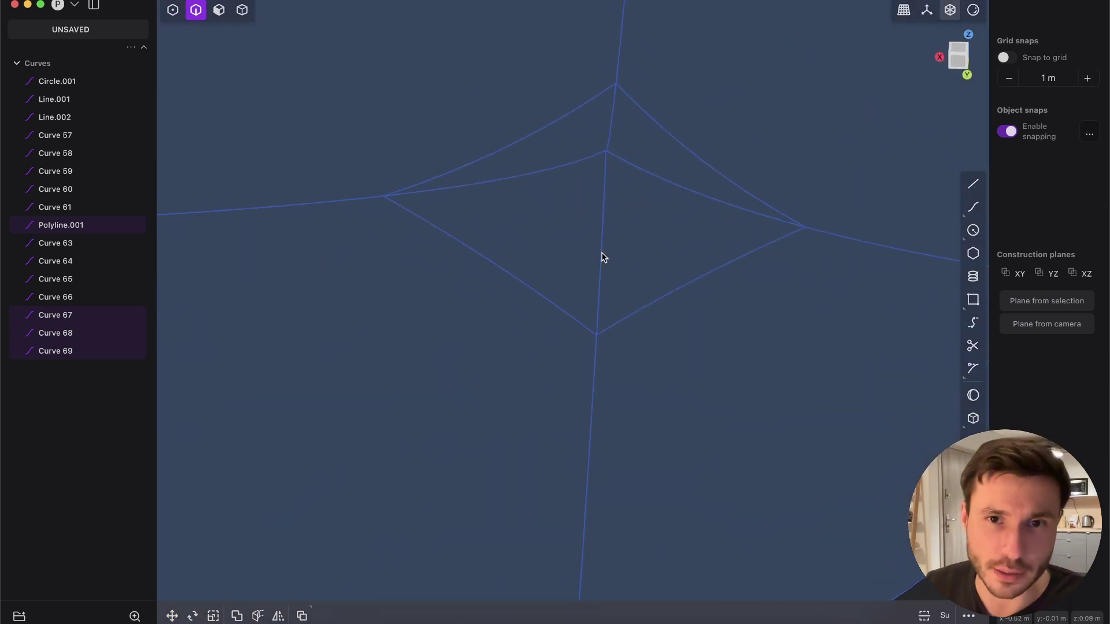
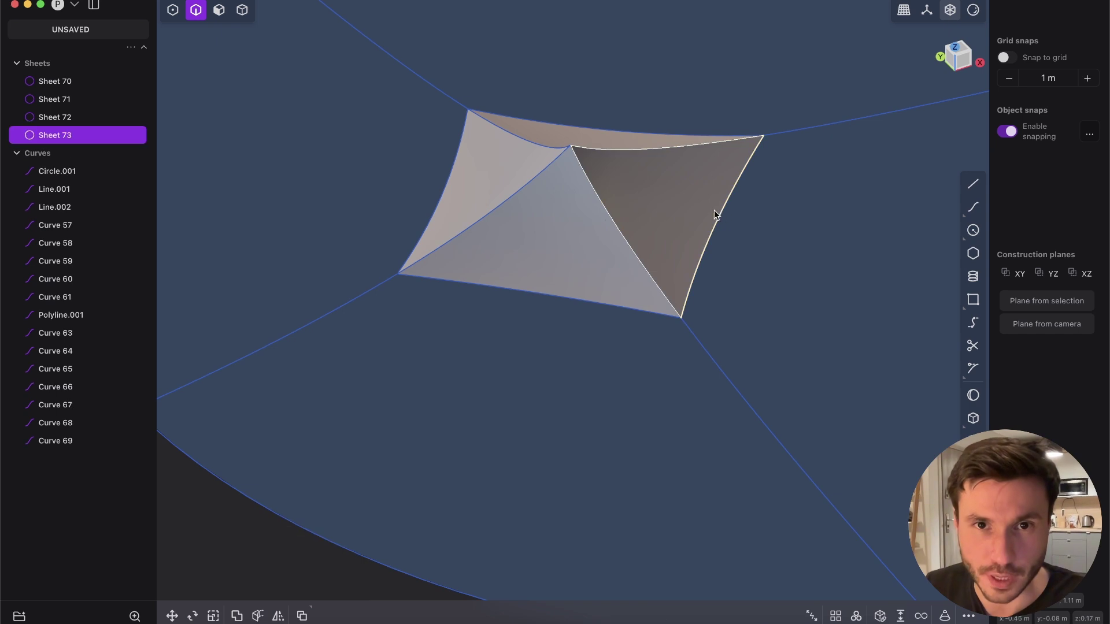
Delete the four inner ridge curves and the four diamond curves around the peak patches, and show the sheet edges
left_click(653, 79)
left_click(520, 191)
key("x")
left_click(603, 205)
key("x")
left_click(633, 152)
key("x")
left_click(525, 143)
key("x")
left_click(452, 172)
key("Delete")
left_click(715, 235)
key("Delete")
left_click(634, 124)
key("Delete")
scroll(600, 212, "down", 3)
middle_click_drag(600, 208, 641, 181, "shift")
key("alt+shift+z")
middle_click_drag(572, 224, 618, 202)
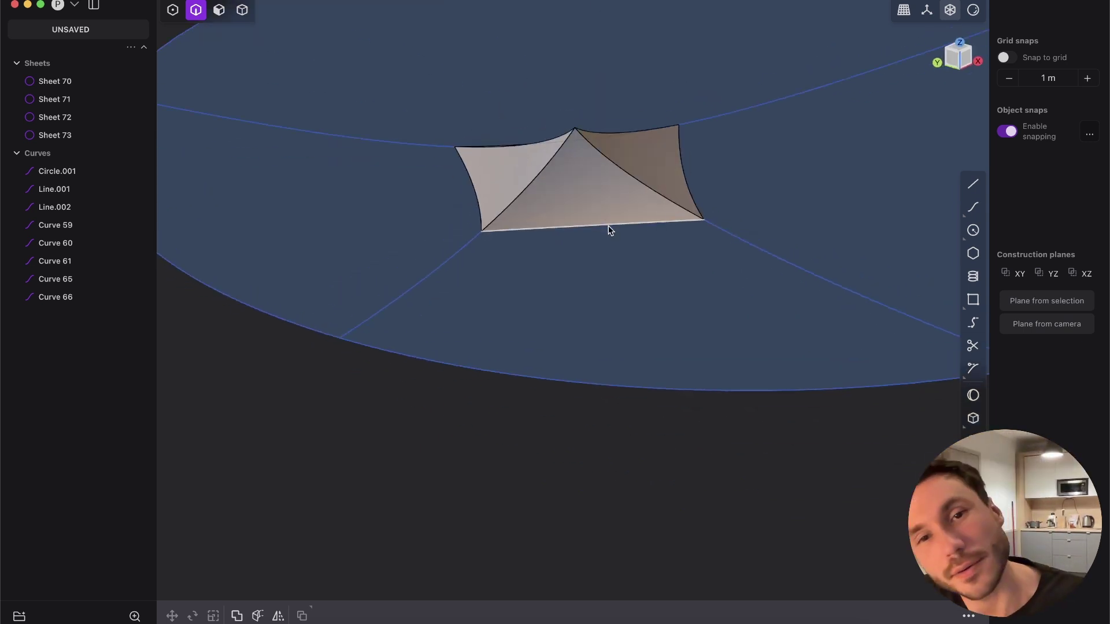
Loft the outer edge of one peak patch to the facing circle arc, with G2 continuity at the patch
left_click(594, 233)
key("shift+e")
left_click(632, 386)
middle_click_drag(611, 209, 578, 189)
key("l")
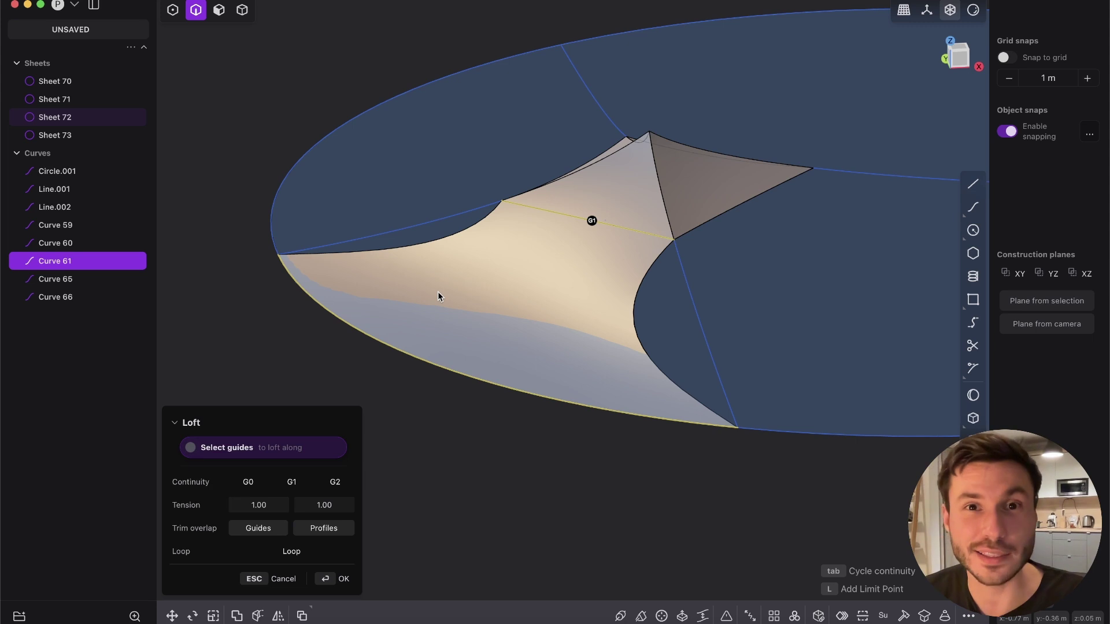
left_click(591, 220)
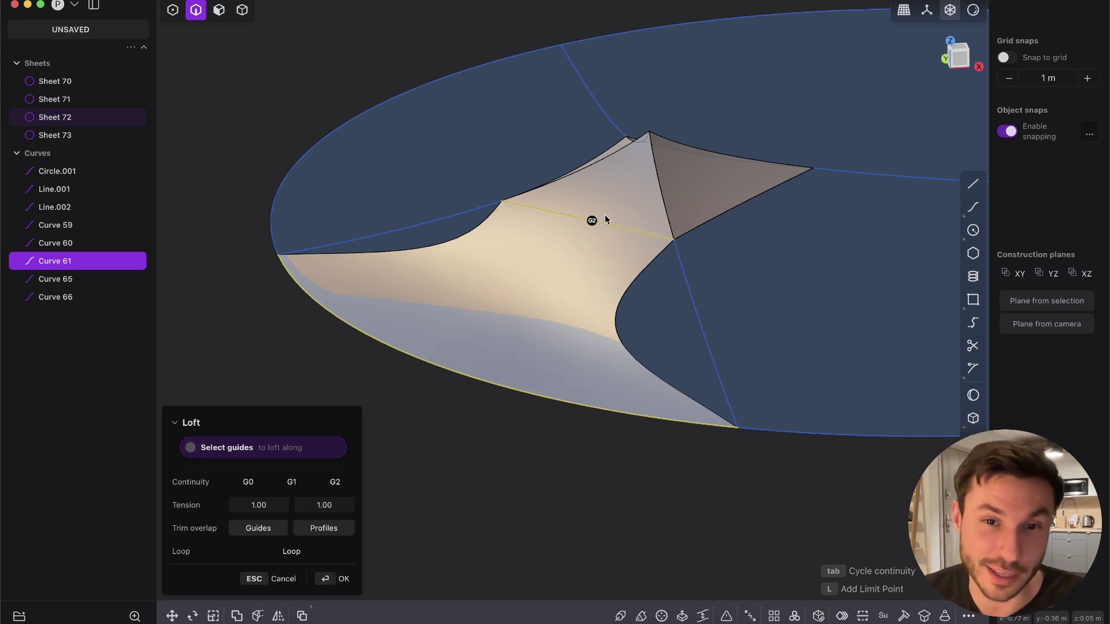
Add the two adjoining outer ridge curves as guides for the open loft and finish it
middle_click_drag(665, 183, 785, 313)
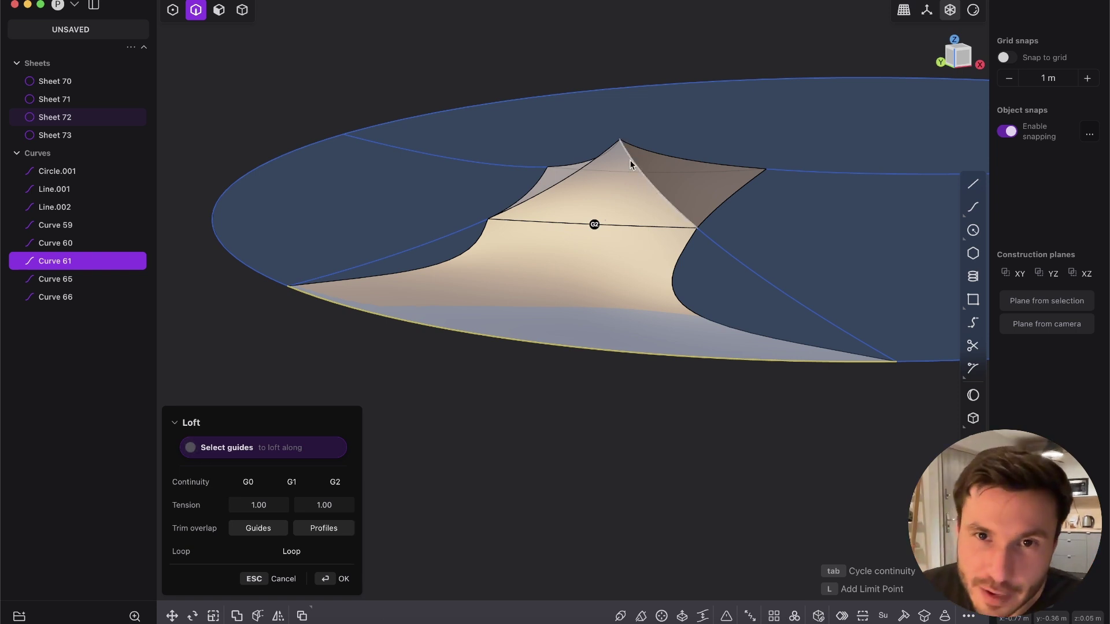
middle_click_drag(731, 269, 515, 229)
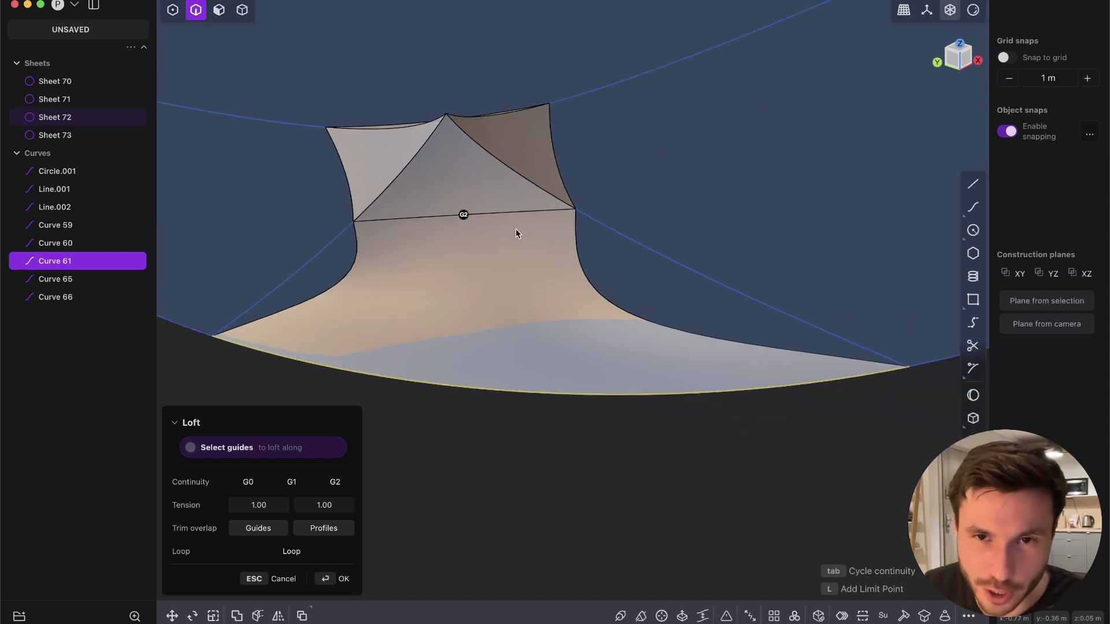
left_click(644, 248)
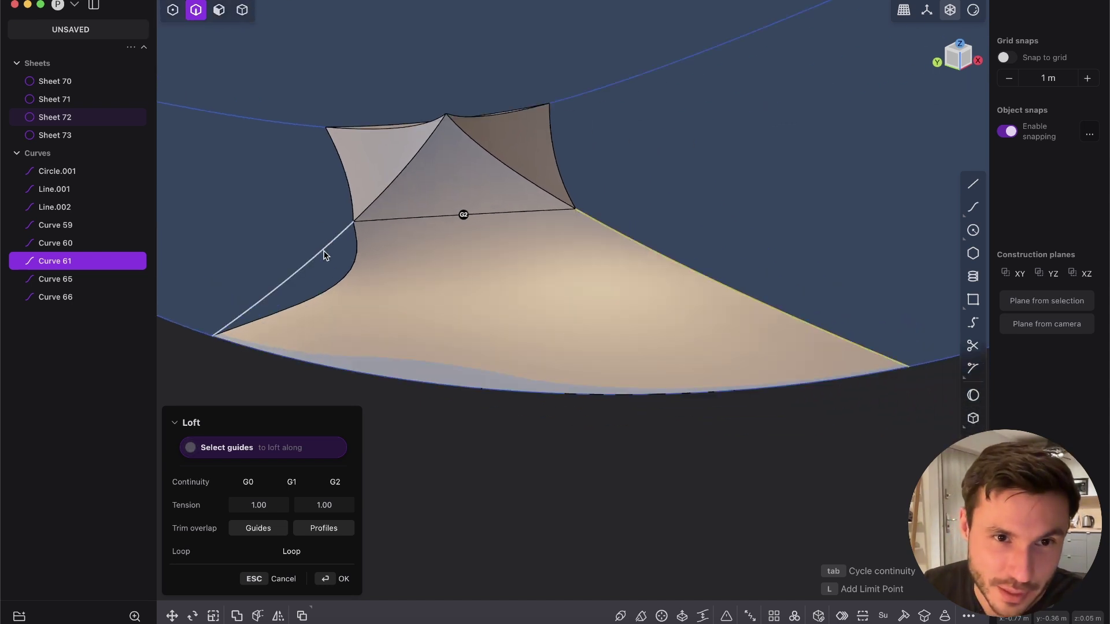
middle_click_drag(384, 233, 360, 202)
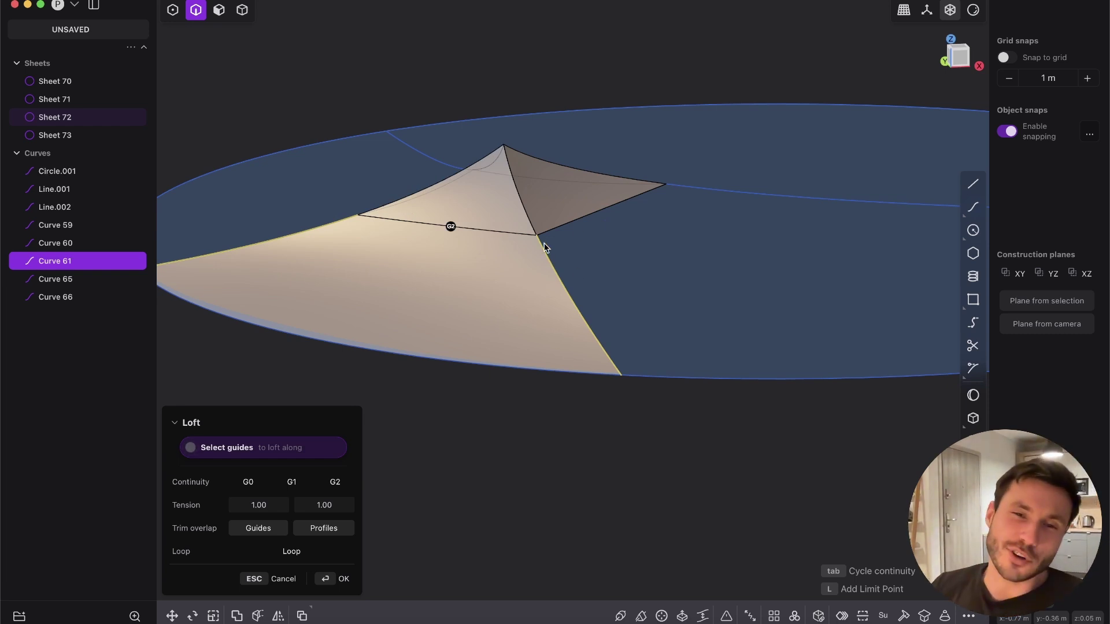
middle_click_drag(516, 137, 542, 237)
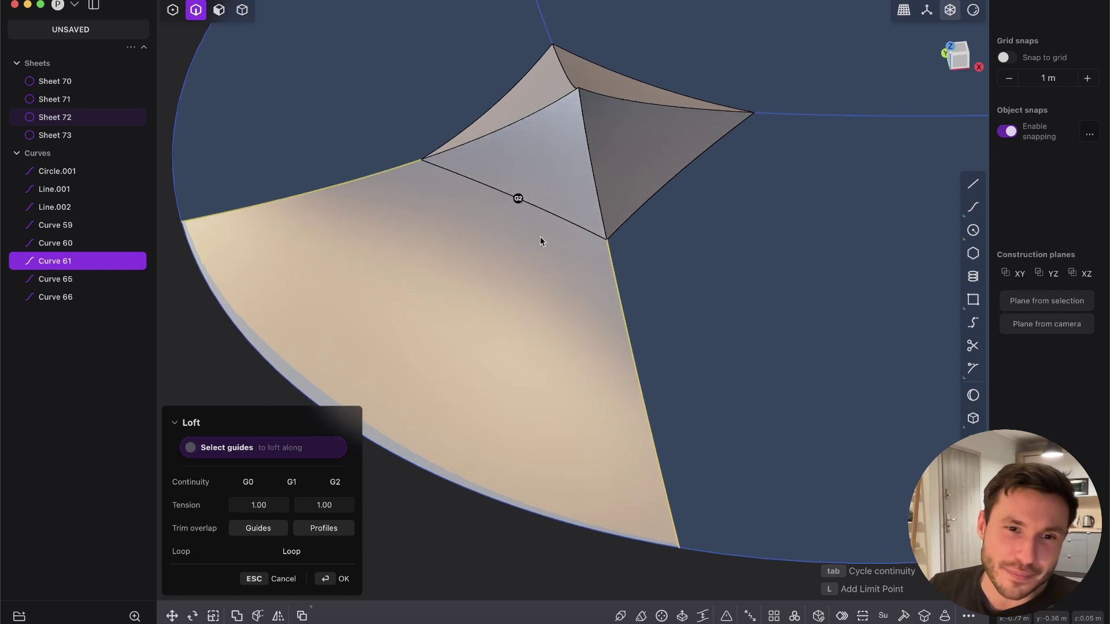
left_click(338, 579)
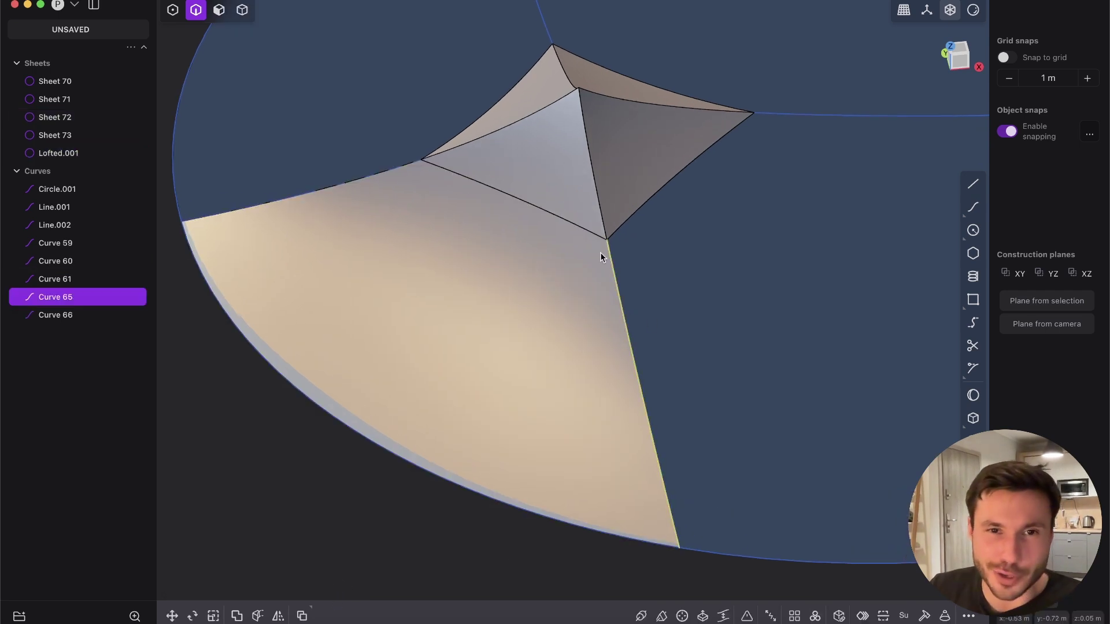
Loft the neighbouring peak patch's outer edge to its circle arc with G2 continuity, guided by the first loft's edge and the next ridge curve
left_click(381, 170)
scroll(512, 198, "down", 3)
middle_click_drag(599, 248, 495, 229)
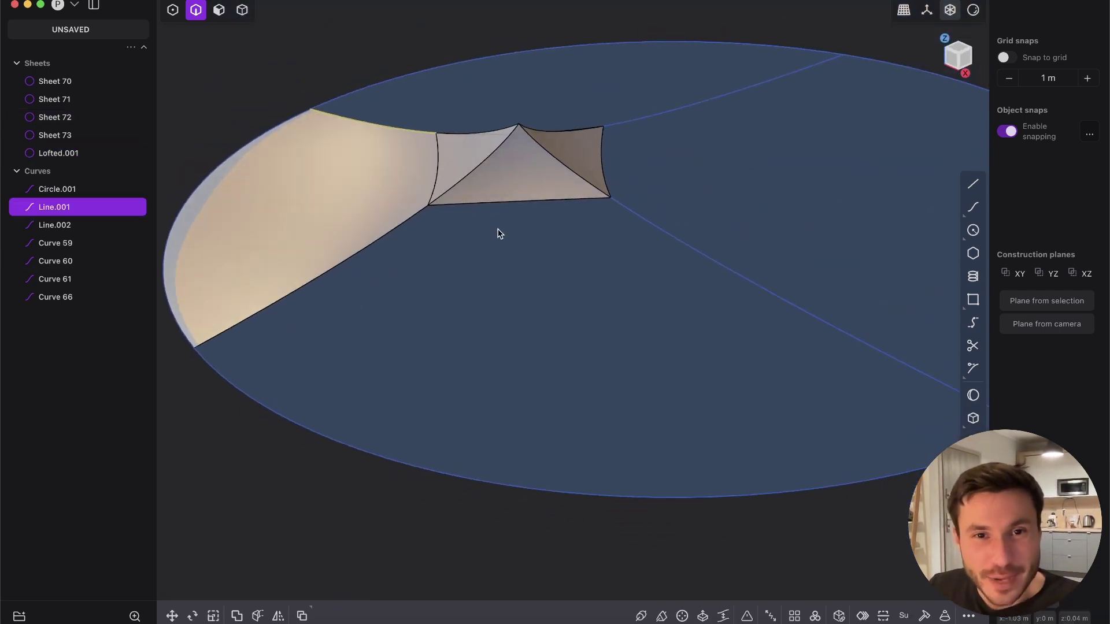
left_click(507, 203)
key("g")
left_click(498, 484, "shift")
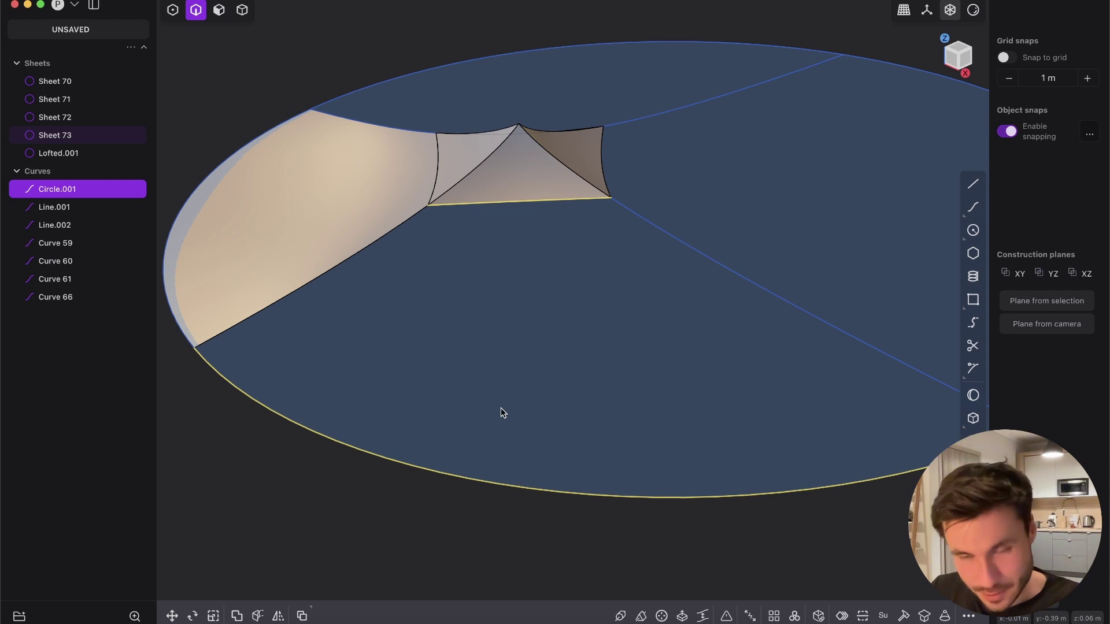
key("l")
left_click(519, 201)
left_click(397, 233)
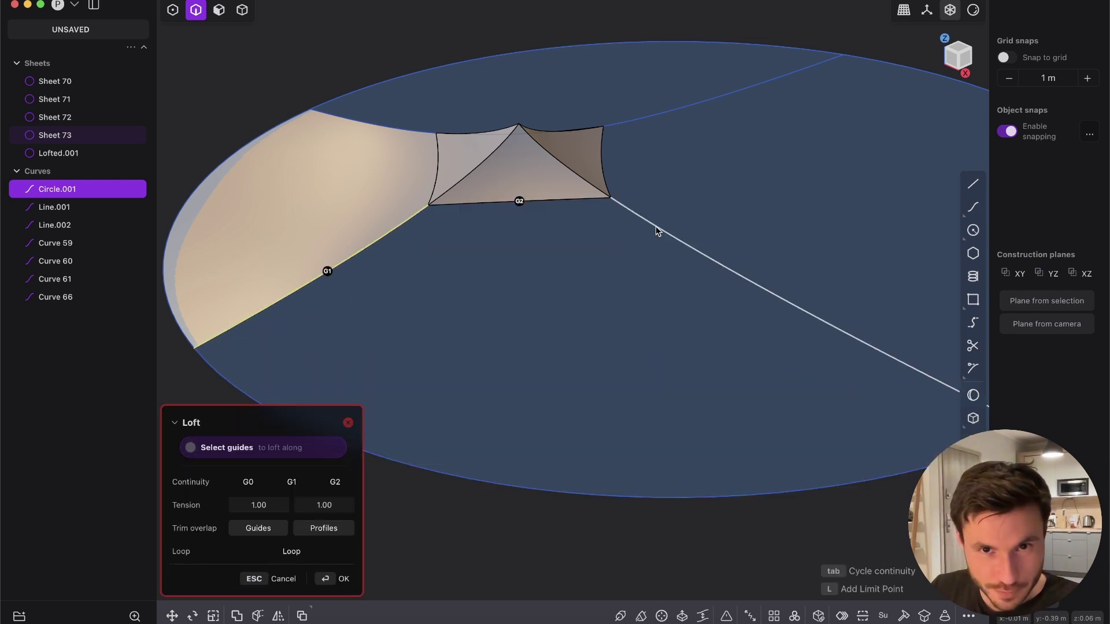
left_click(327, 271)
key("Return")
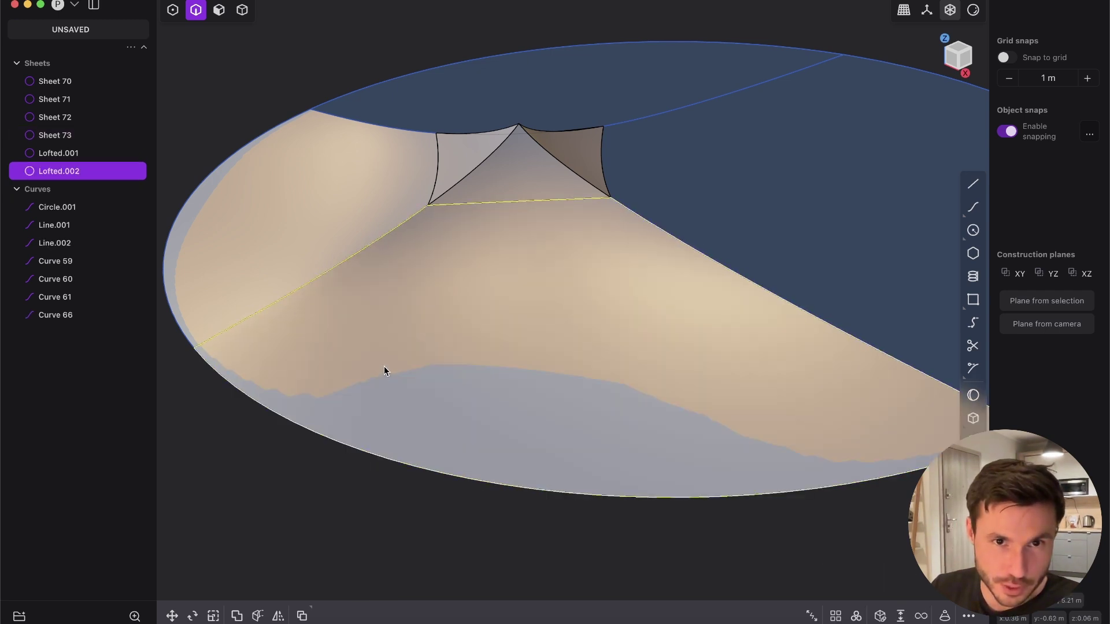
Loft the third peak patch's outer edge to its circle arc, using the ridges on both sides as guides
scroll(532, 292, "down", 3)
middle_click_drag(463, 260, 557, 318)
left_click(529, 494)
middle_click_drag(528, 493, 537, 375)
scroll(346, 403, "up", 3)
middle_click_drag(461, 521, 555, 463, "shift")
middle_click_drag(414, 426, 522, 339)
left_click(505, 223)
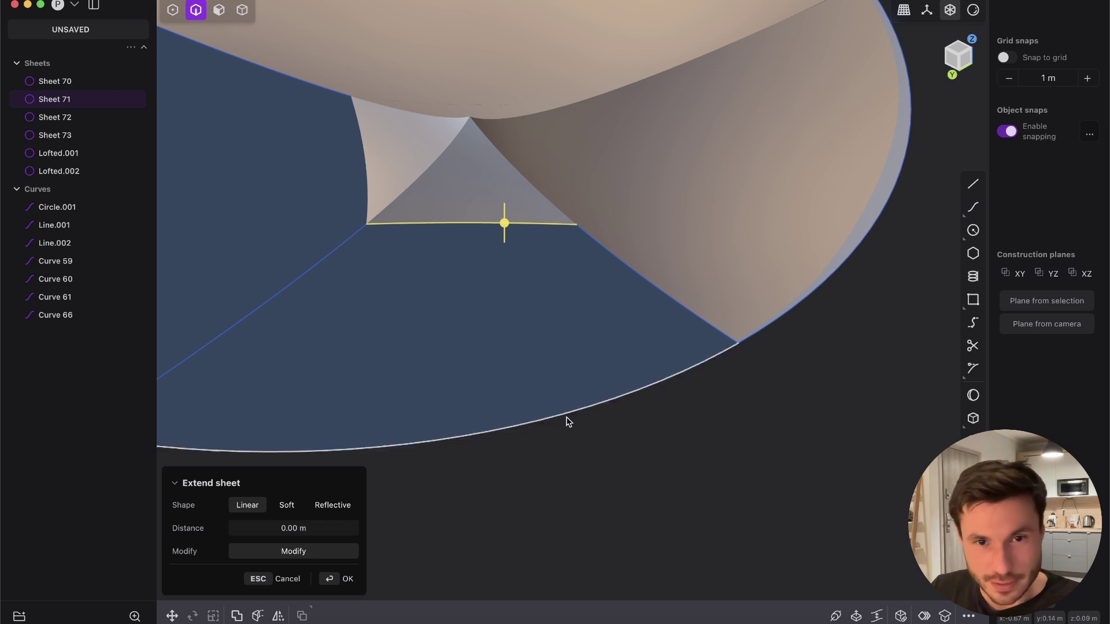
left_click(567, 416, "shift")
key("l")
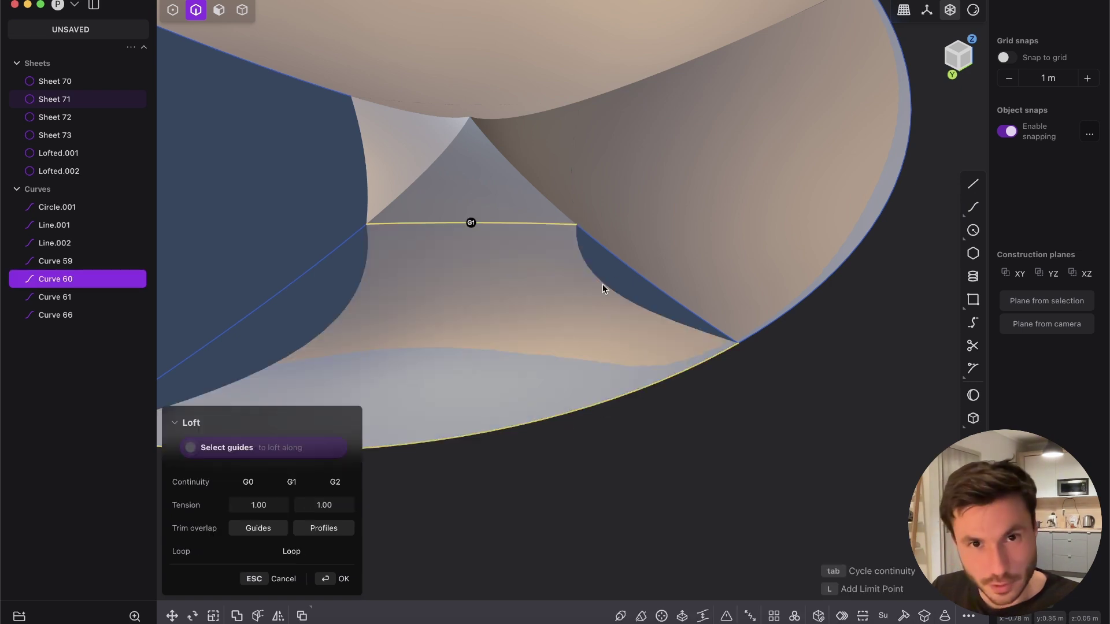
left_click(594, 246)
middle_click_drag(335, 252, 634, 276)
key("Return")
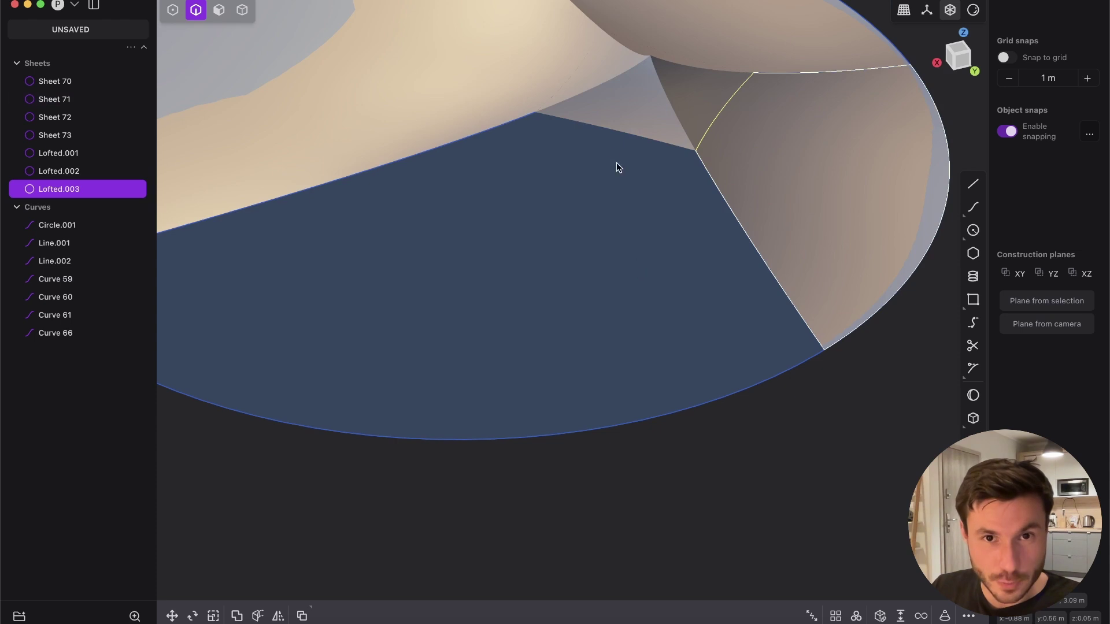
Loft the last peak patch's outer edge to the remaining circle arc with G2 continuity, guided by the ridge edges on both sides
left_click(607, 126)
left_click(498, 438)
key("l")
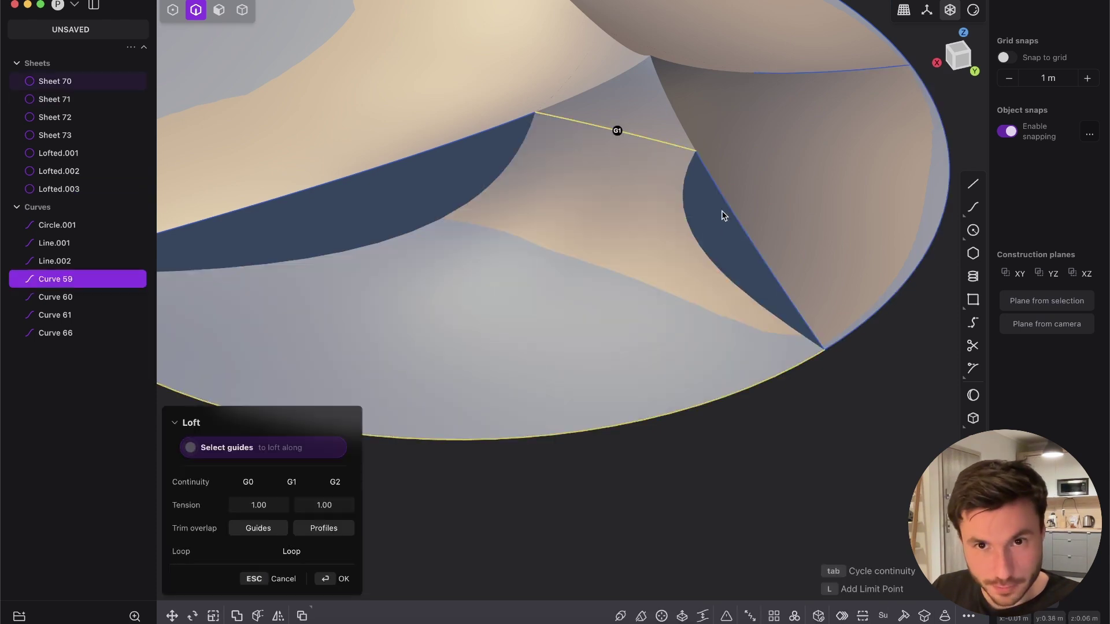
left_click(738, 216)
left_click(471, 135)
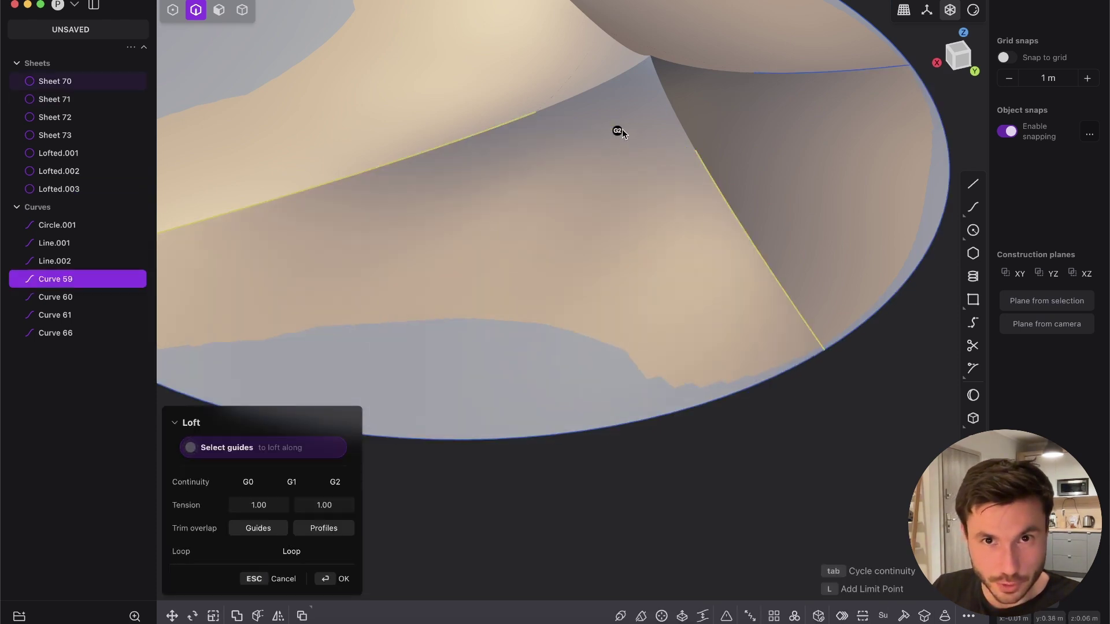
key("Return")
Select all remaining curves, from Circle.001 to Curve 66, and delete them
left_click(60, 244)
left_click(51, 349, "shift")
left_click(60, 244)
left_click(86, 349, "shift")
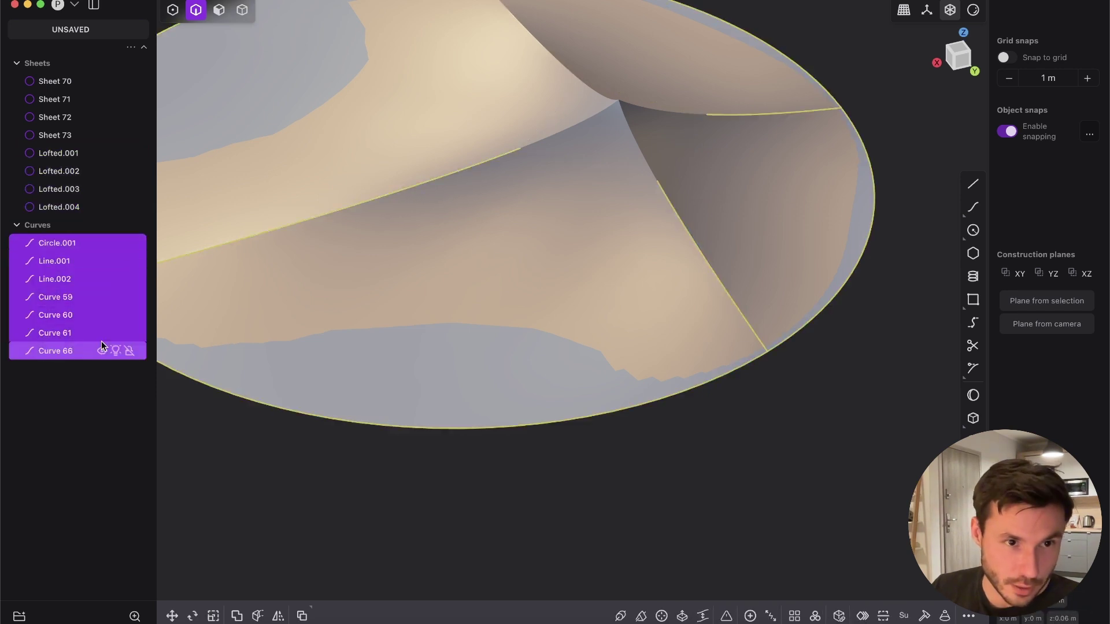
key("Delete")
Join all peak patches and lofted sheets into a single sheet
key("4")
key("a")
key("j")
left_click(789, 431)
scroll(668, 159, "down", 5)
middle_click_drag(667, 160, 563, 348)
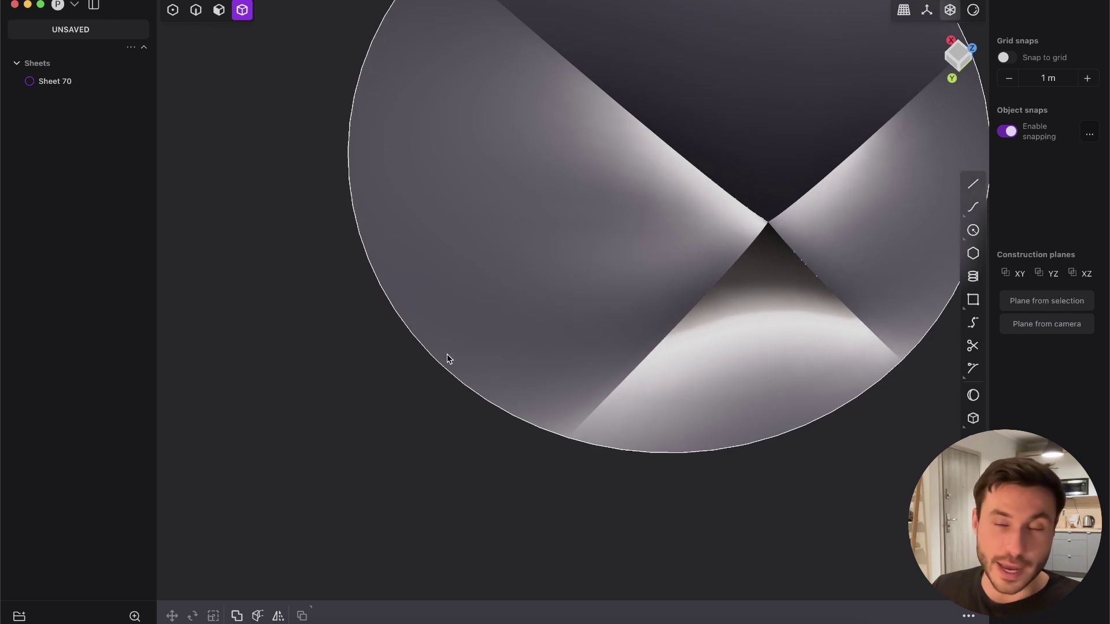
middle_click_drag(553, 374, 648, 300)
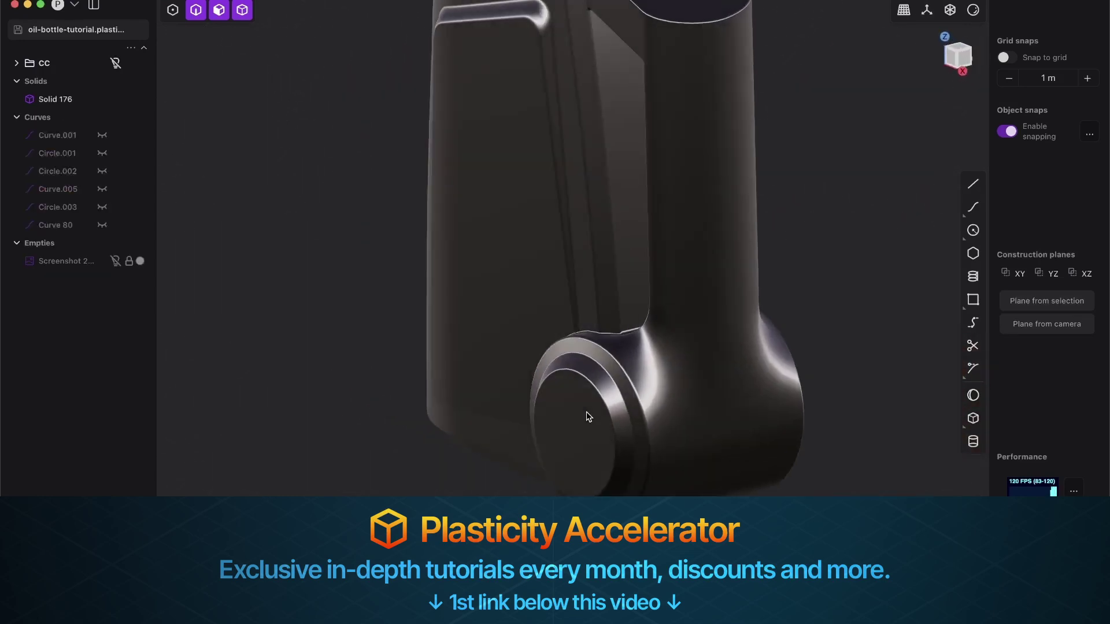
Change the viewport shading of the oil bottle model to a glossy red material
mouse_move(586, 416)
middle_mouse_down()
mouse_move(639, 366)
mouse_move(549, 293)
mouse_move(598, 201)
mouse_move(647, 209)
mouse_move(662, 199)
middle_mouse_up()
left_click(974, 11)
left_click(931, 70)
middle_click_drag(694, 331, 559, 248)
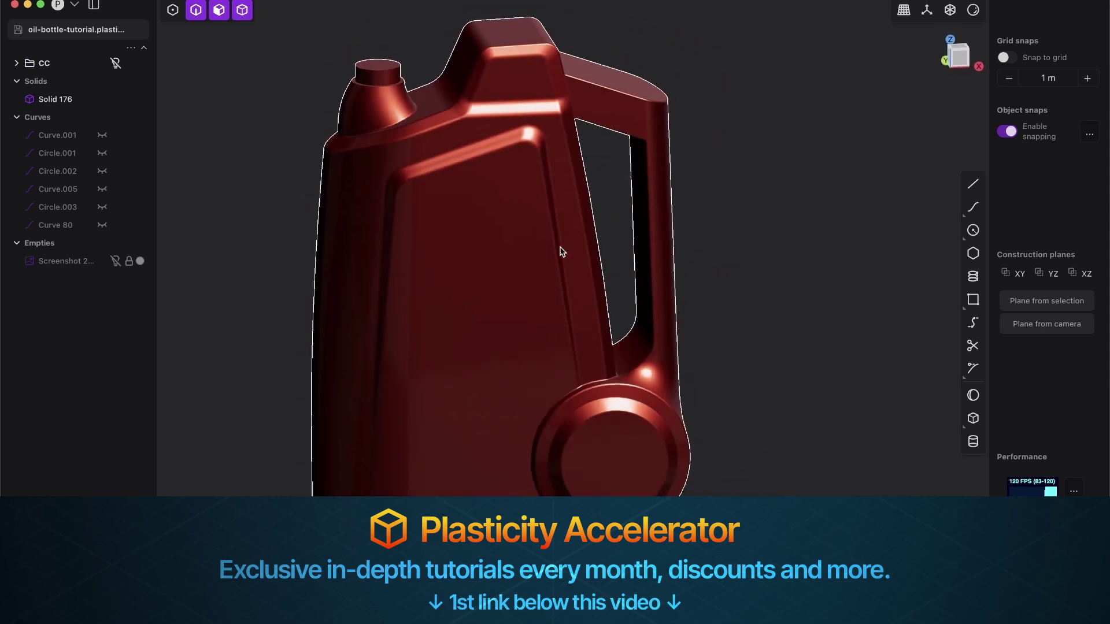